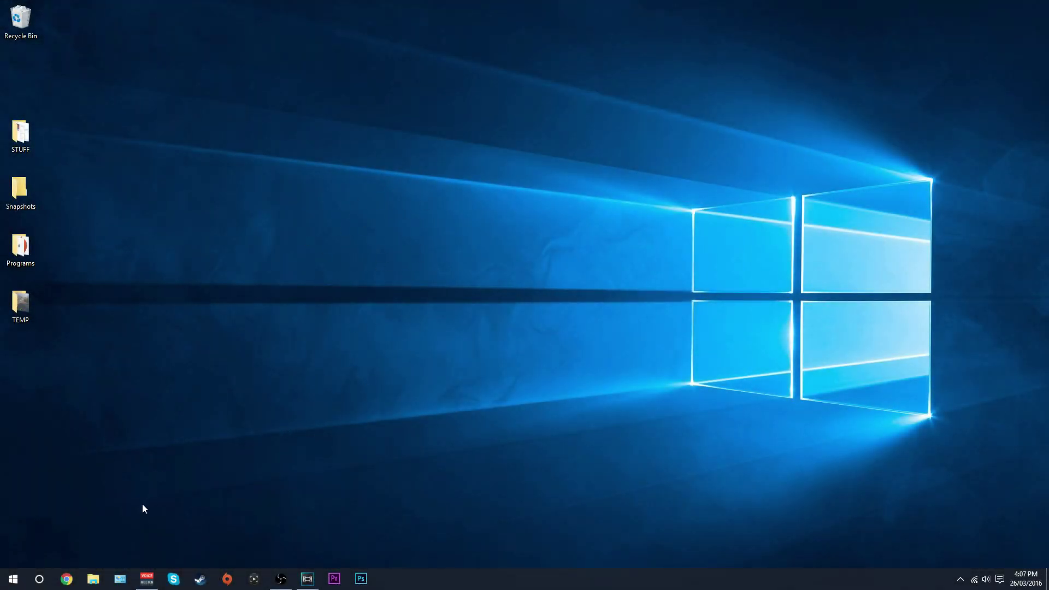
Open the TEMP folder from the desktop and bring its window back up.
{"action": "double_click", "coordinate": [15, 311]}
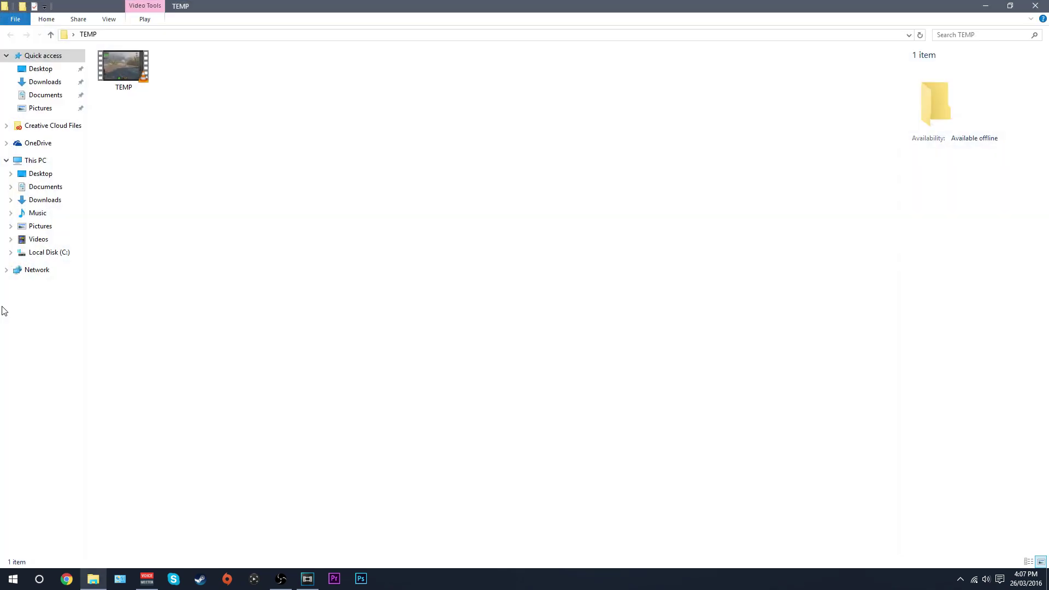
{"action": "left_click", "coordinate": [984, 6]}
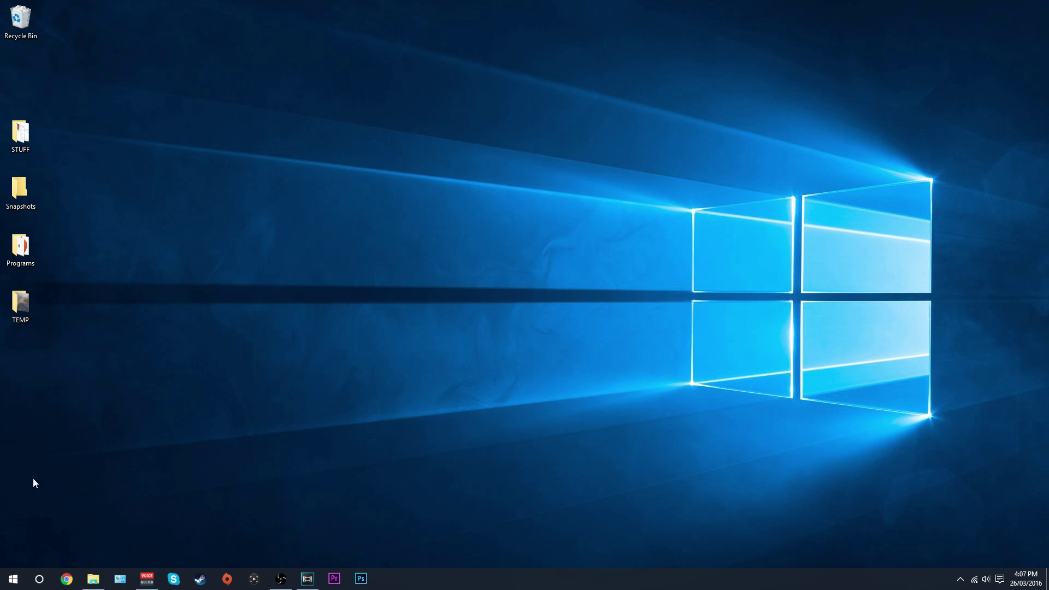
{"action": "left_click", "coordinate": [101, 582]}
Play TEMP.mp4 in VLC media player, then clear the windows off the desktop.
{"action": "double_click", "coordinate": [120, 69]}
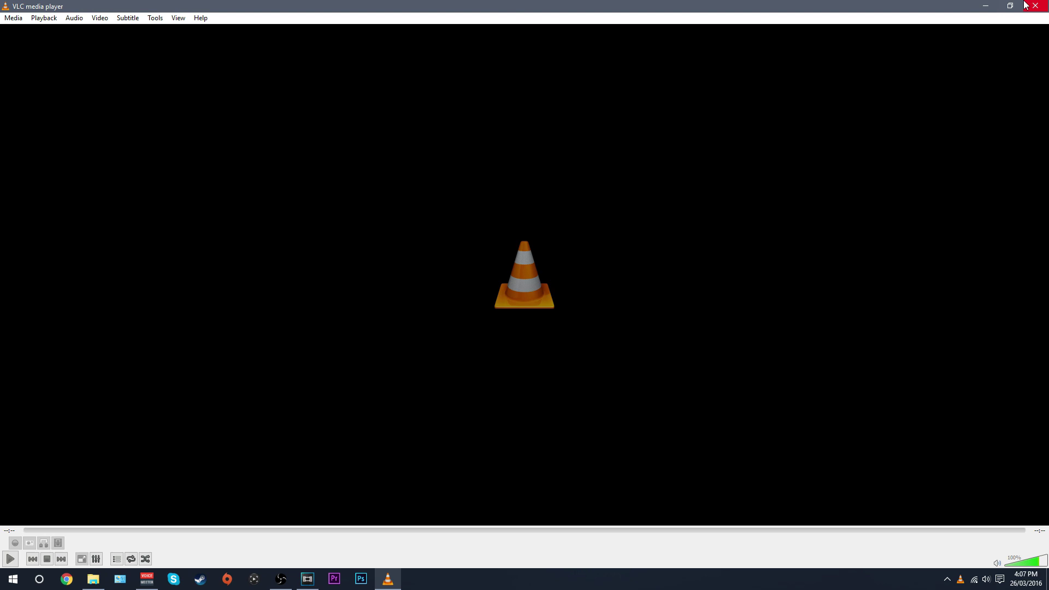
{"action": "left_click", "coordinate": [10, 559]}
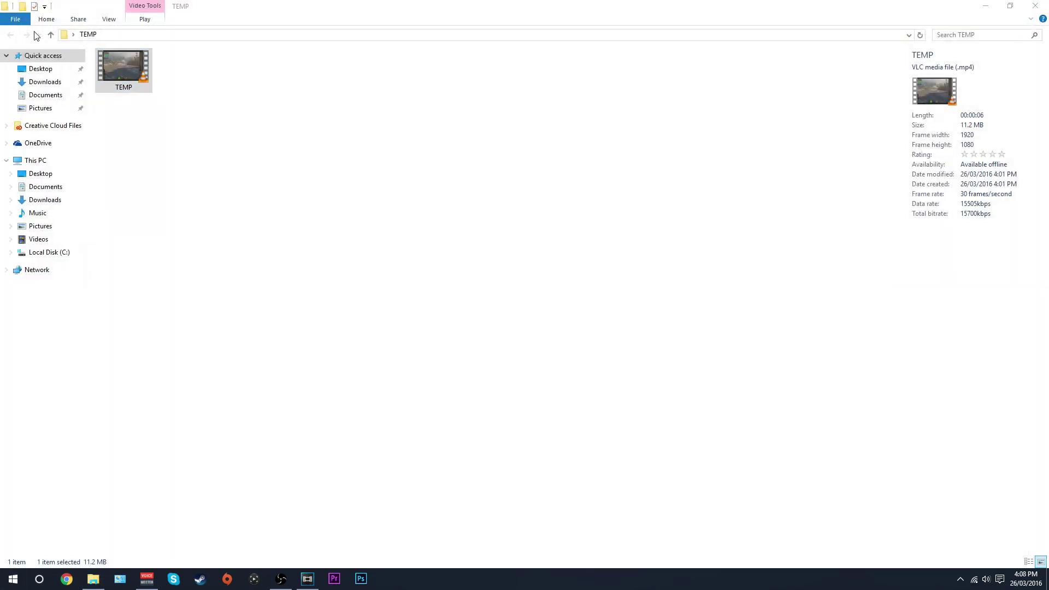
{"action": "key", "text": "super+d"}
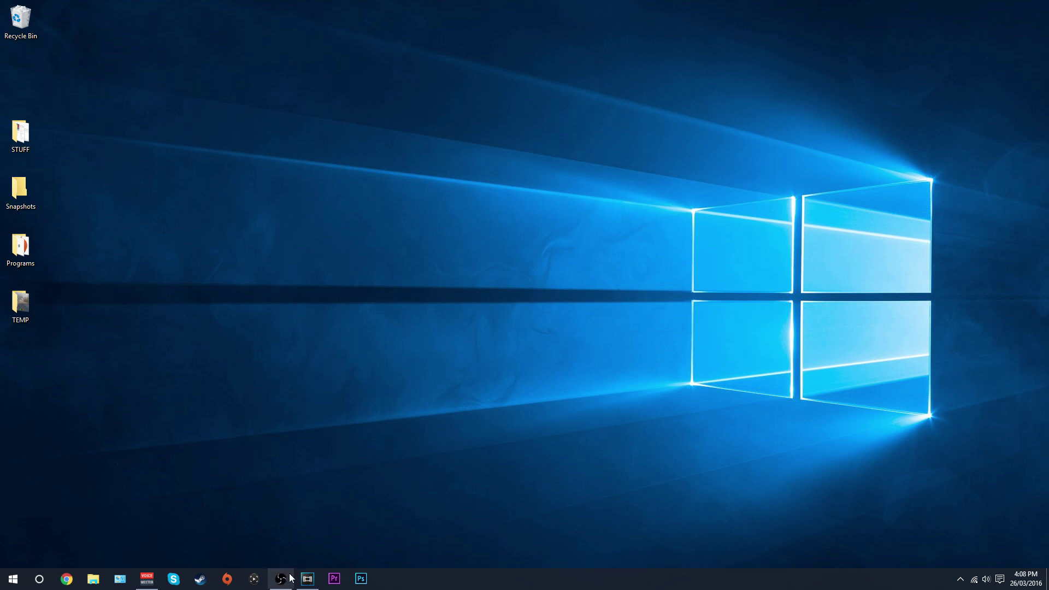
{"action": "left_click", "coordinate": [308, 579]}
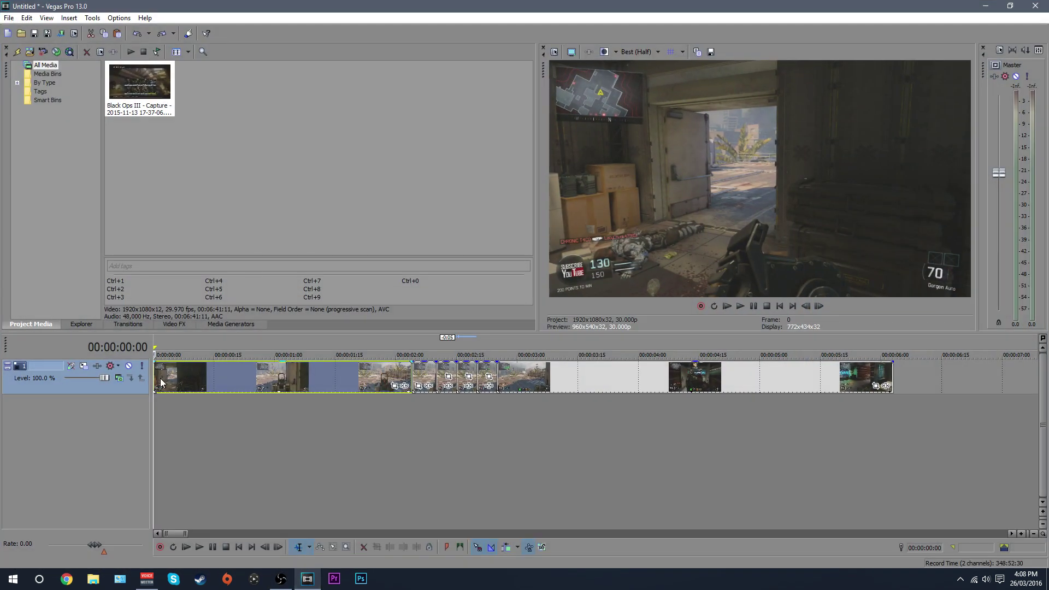
{"action": "left_click", "coordinate": [741, 306]}
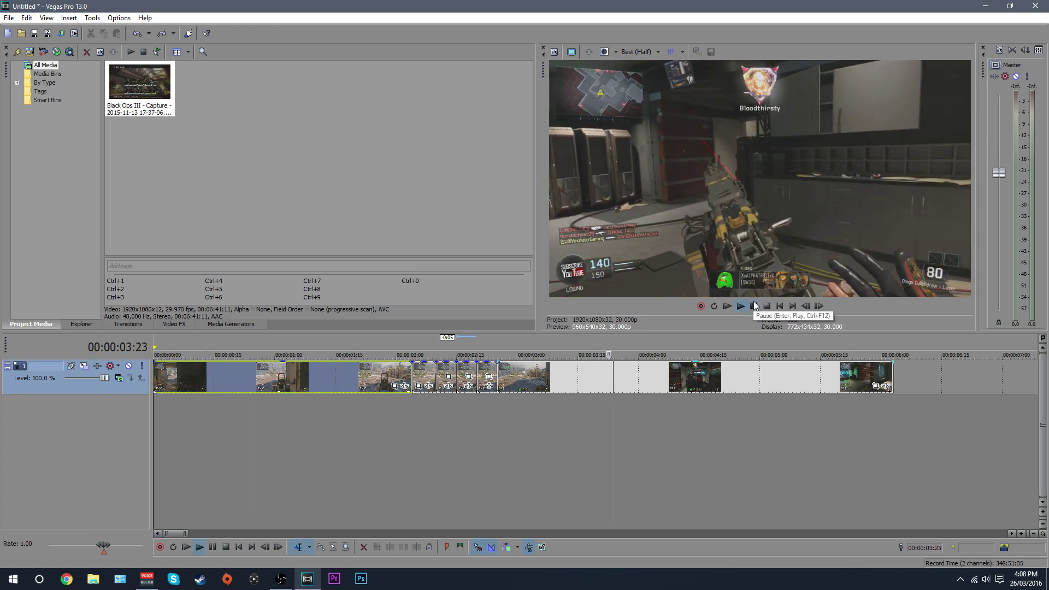
{"action": "left_click", "coordinate": [753, 304]}
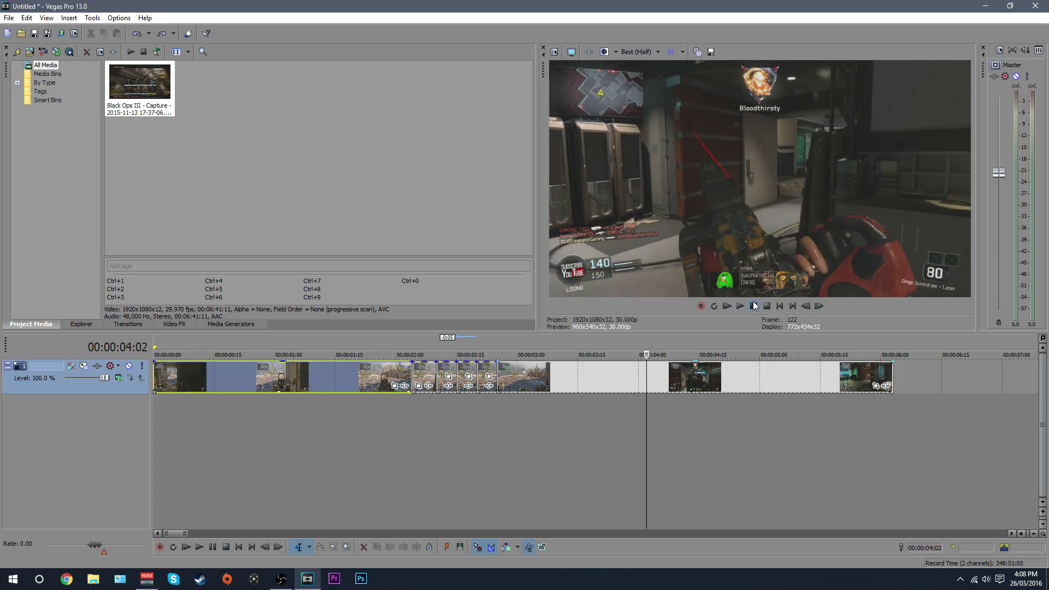
{"action": "left_click", "coordinate": [413, 377]}
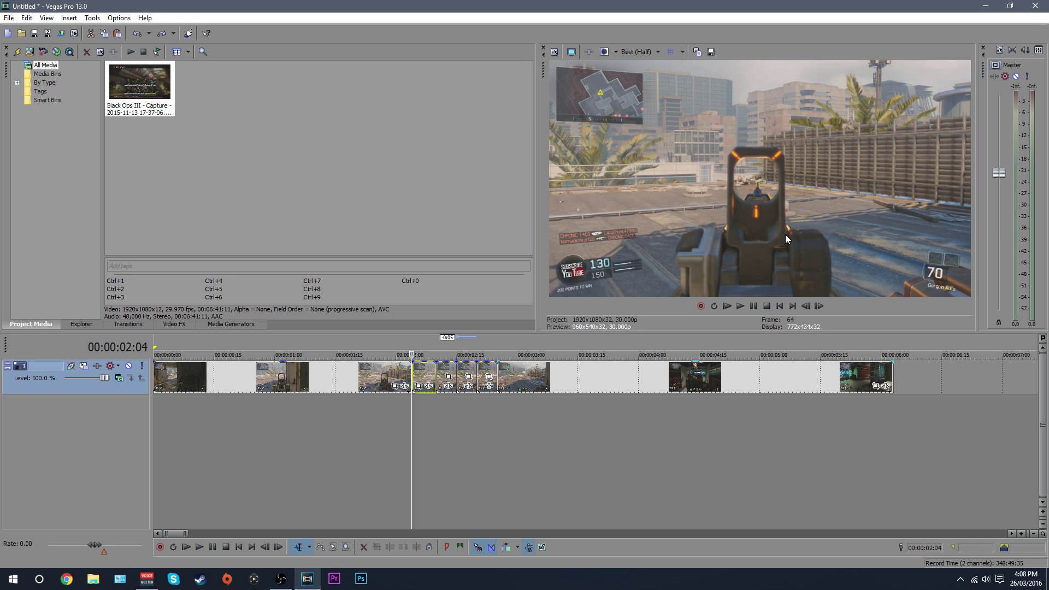
{"action": "left_click", "coordinate": [435, 370]}
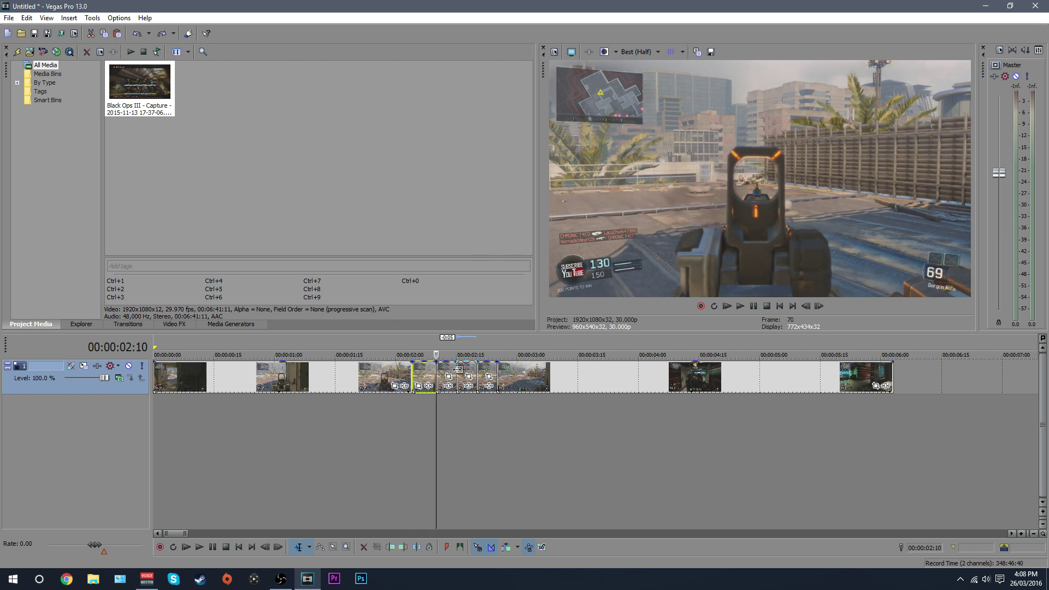
{"action": "left_click", "coordinate": [458, 370]}
{"action": "left_click", "coordinate": [480, 371]}
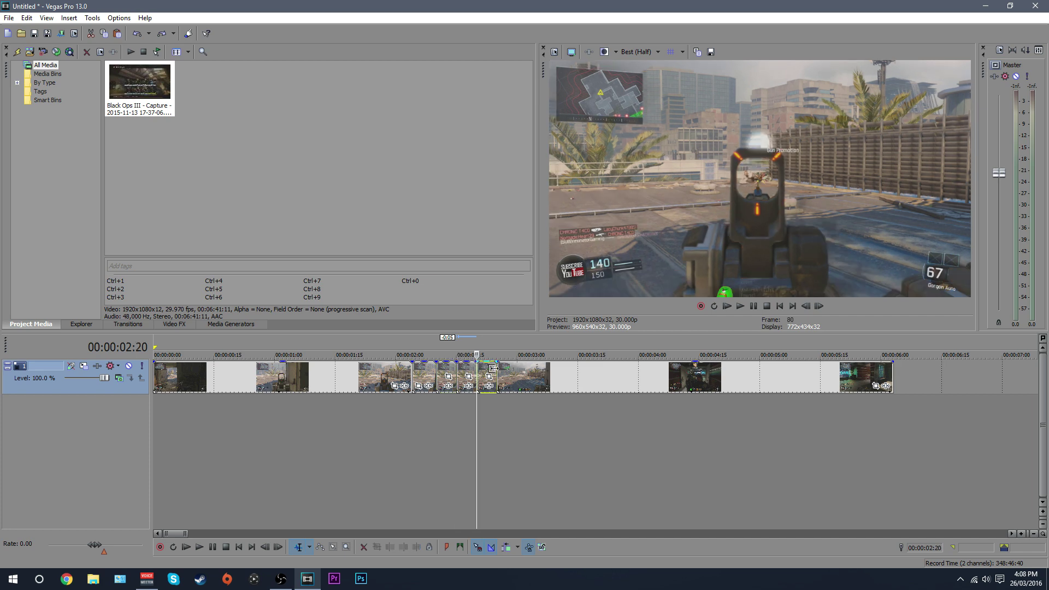
{"action": "left_click", "coordinate": [496, 368]}
{"action": "left_click", "coordinate": [435, 377]}
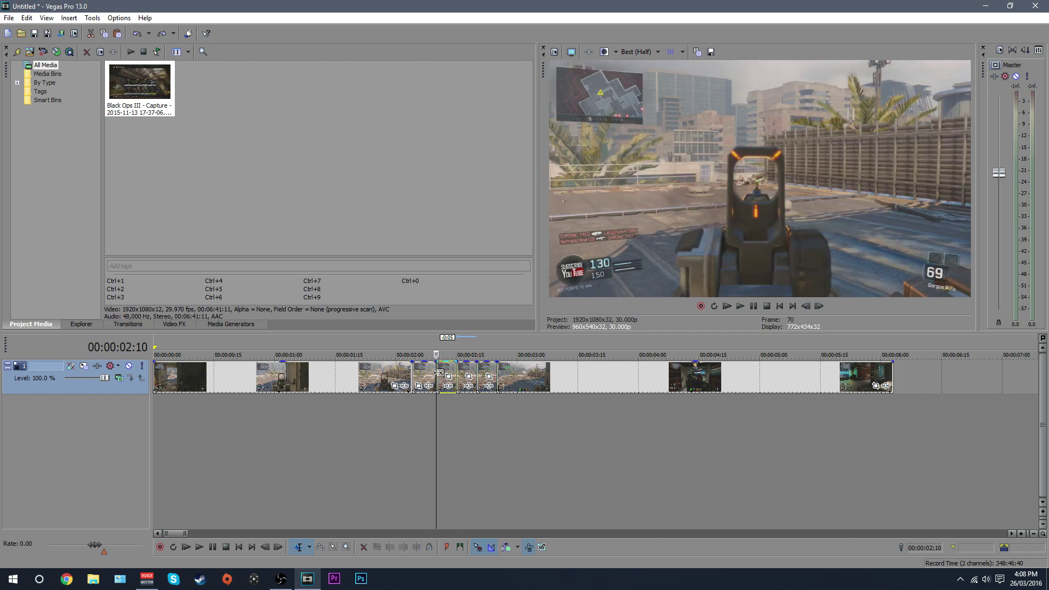
{"action": "left_click", "coordinate": [447, 375]}
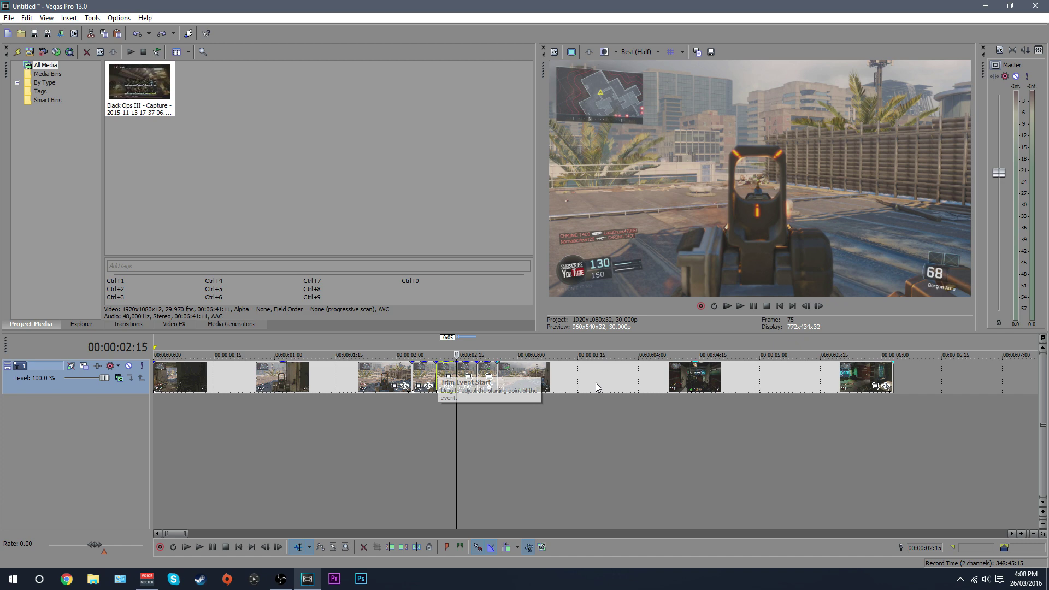
{"action": "left_click", "coordinate": [497, 370]}
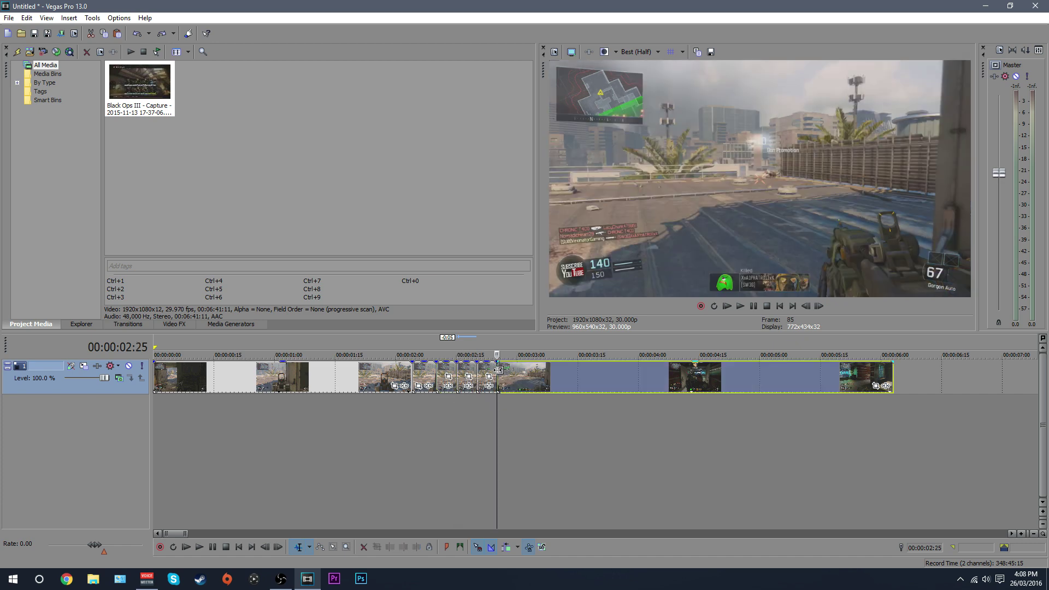
{"action": "key", "text": "Left"}
{"action": "key", "text": "Left"}
{"action": "key", "text": "Left"}
{"action": "left_click", "coordinate": [460, 370]}
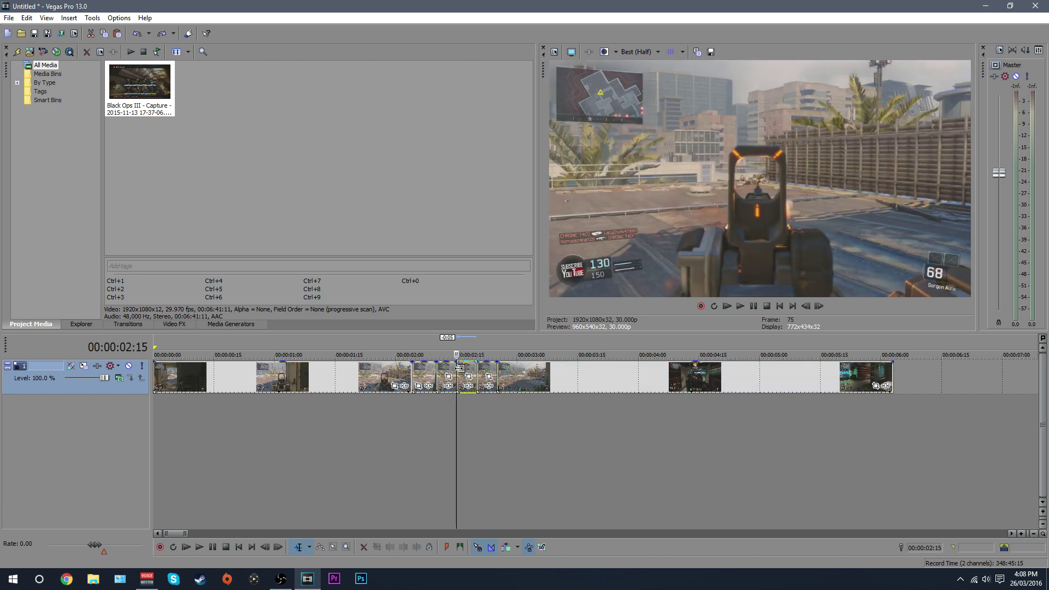
{"action": "key", "text": "Right"}
{"action": "key", "text": "Right"}
{"action": "key", "text": "Right"}
{"action": "key", "text": "Right"}
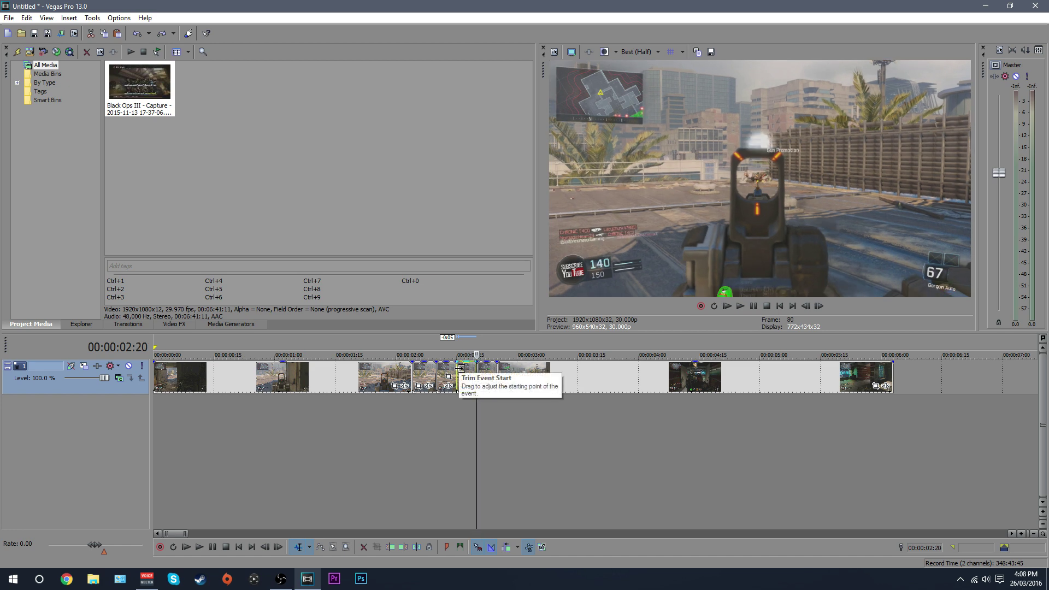
{"action": "key", "text": "Right"}
{"action": "key", "text": "Right"}
{"action": "key", "text": "Right"}
{"action": "key", "text": "Right"}
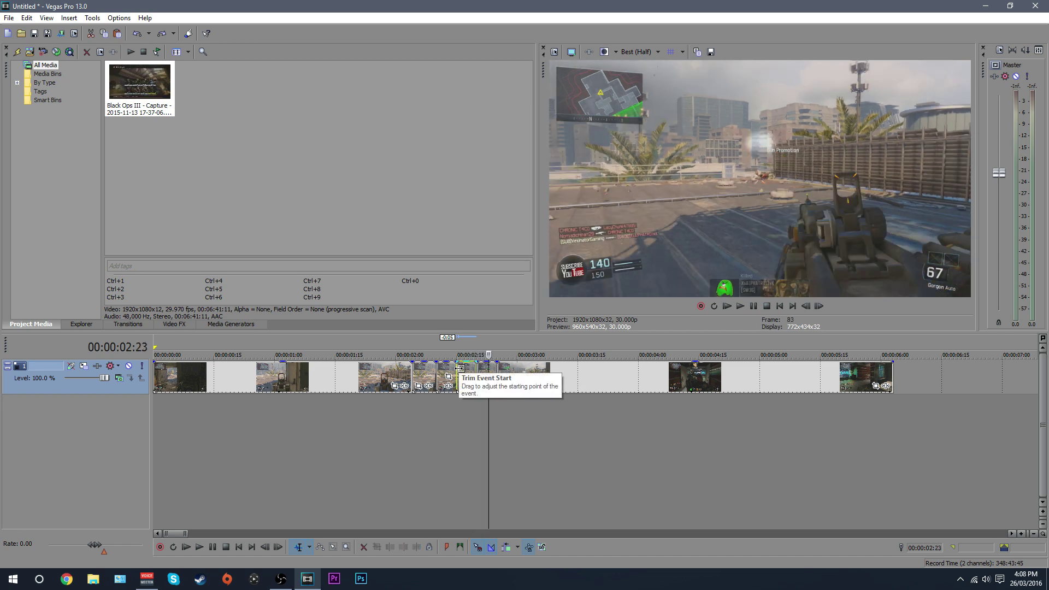
{"action": "key", "text": "Right"}
{"action": "key", "text": "Right"}
{"action": "key", "text": "Right"}
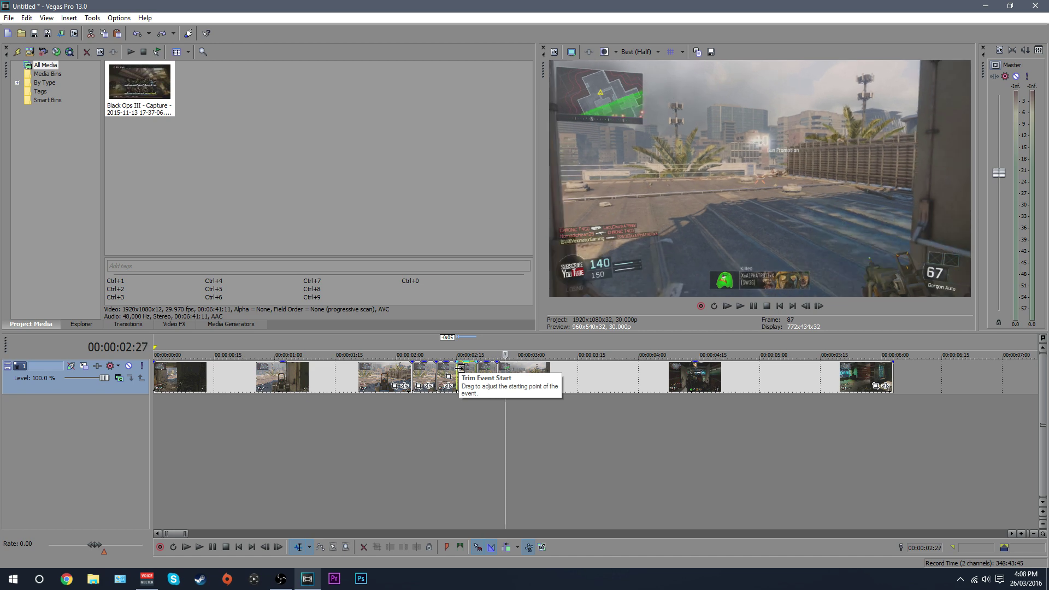
{"action": "left_click", "coordinate": [461, 368]}
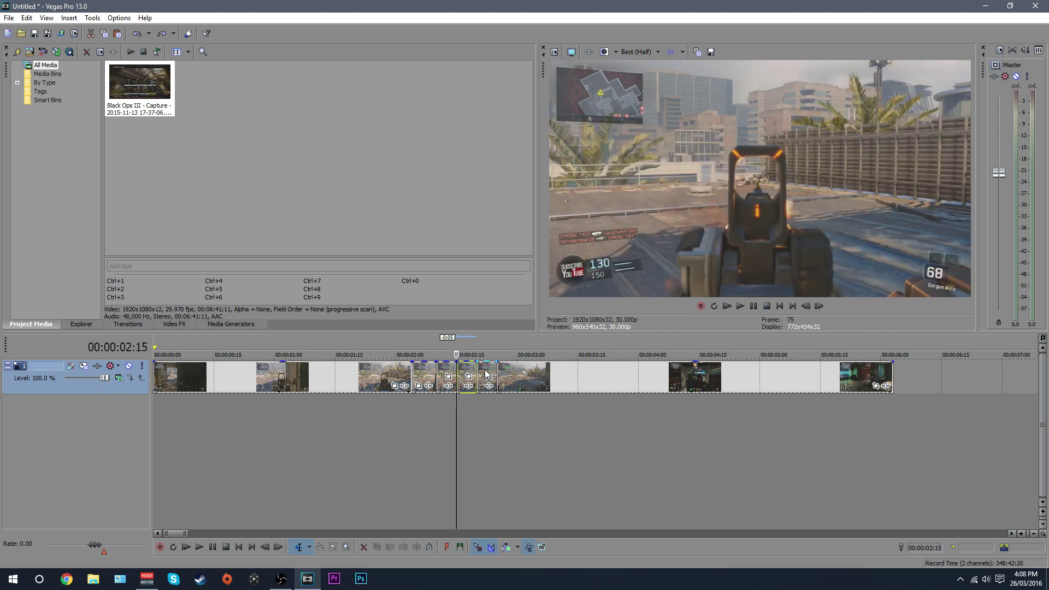
{"action": "left_click", "coordinate": [517, 375]}
{"action": "left_click", "coordinate": [505, 374]}
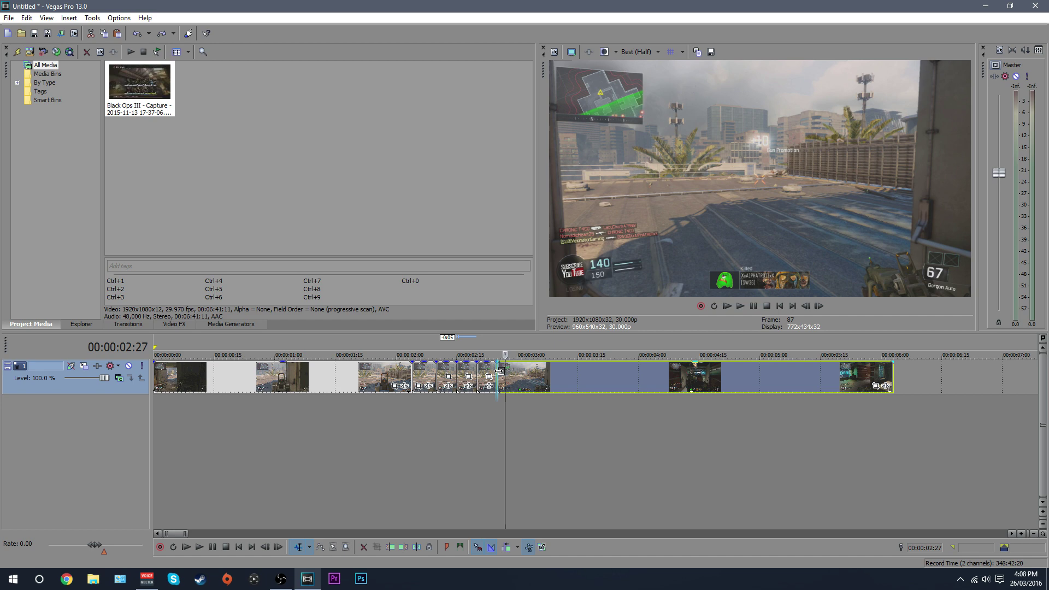
{"action": "key", "text": "Left"}
{"action": "key", "text": "Left"}
{"action": "key", "text": "Left"}
{"action": "key", "text": "Left"}
{"action": "key", "text": "Left"}
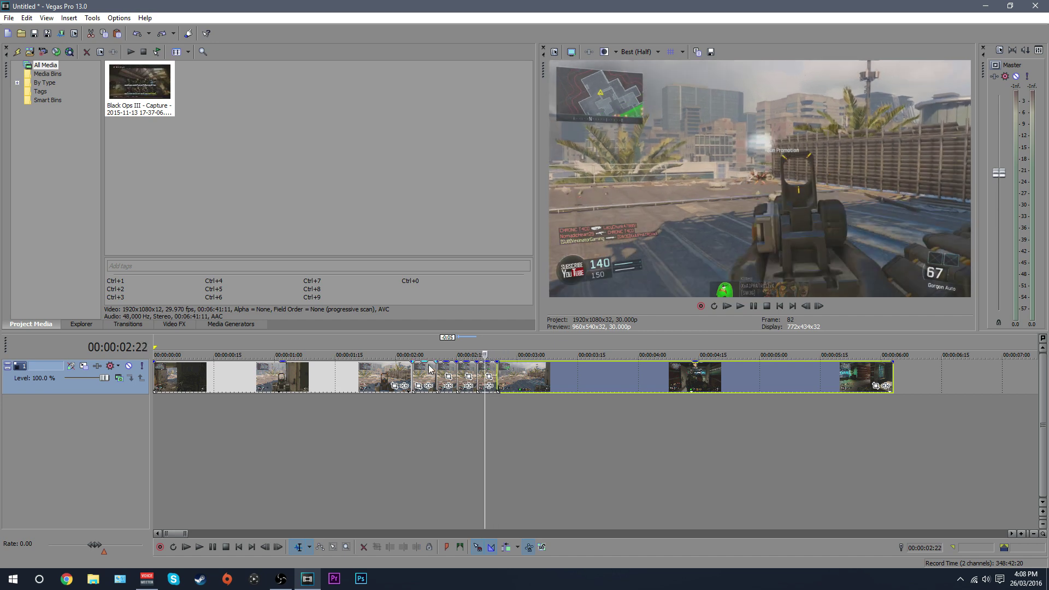
{"action": "key", "text": "Left"}
{"action": "left_click", "coordinate": [412, 386]}
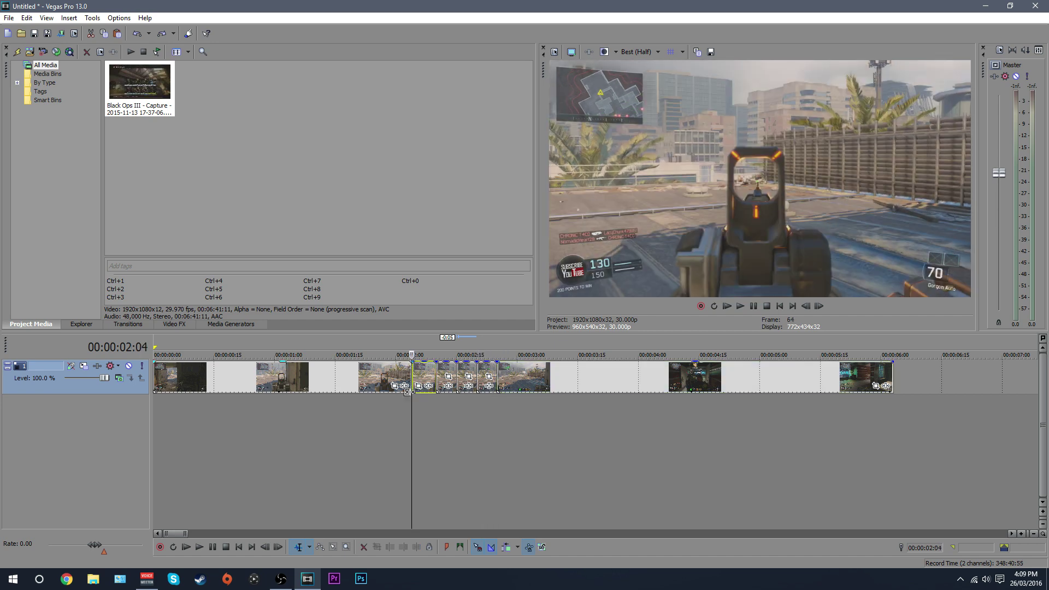
{"action": "left_click", "coordinate": [430, 373]}
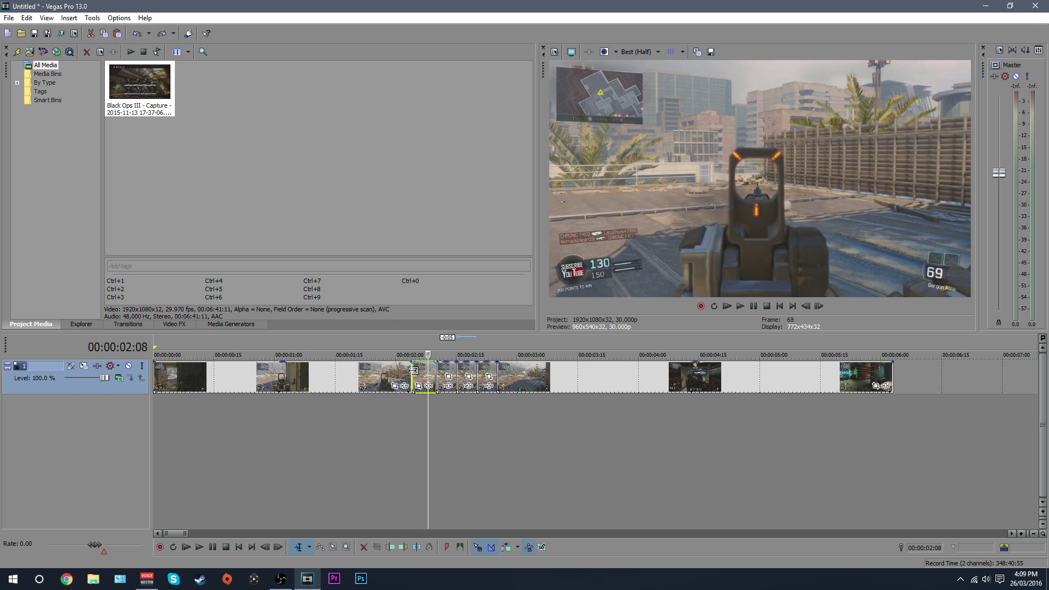
{"action": "left_click", "coordinate": [413, 370]}
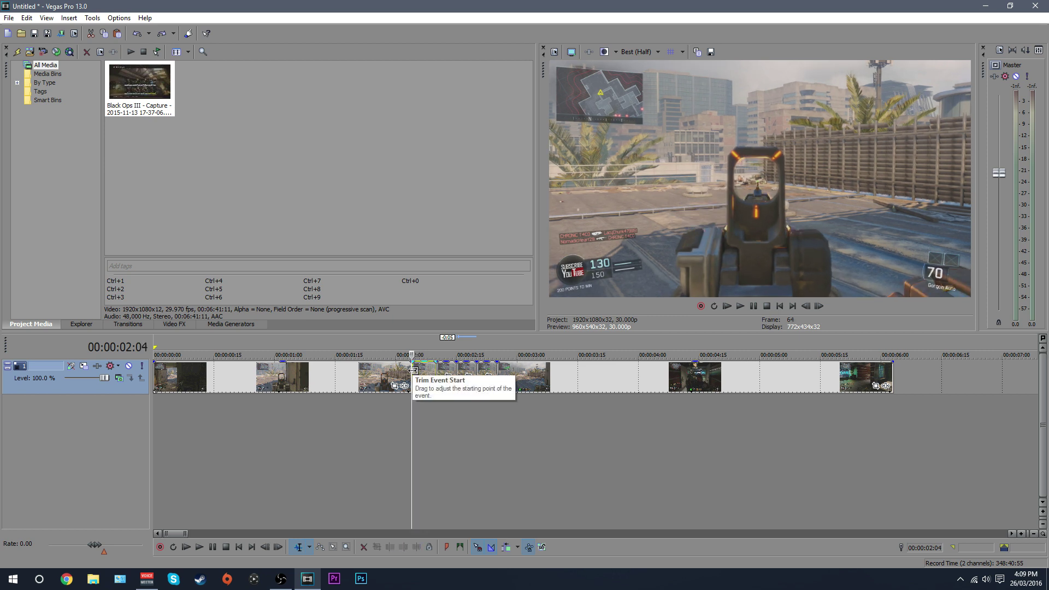
{"action": "left_click", "coordinate": [424, 373]}
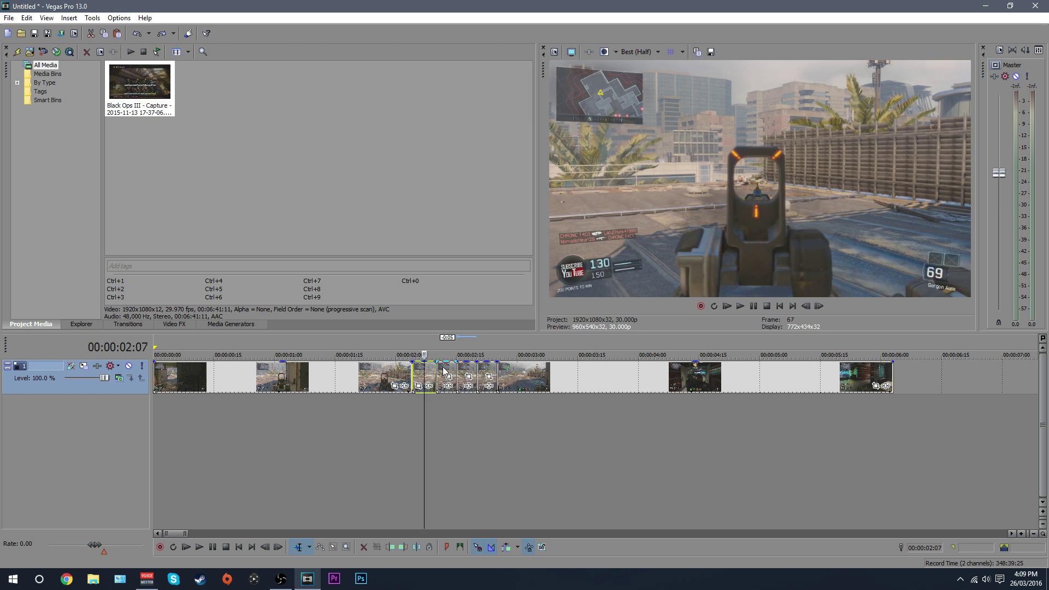
{"action": "left_click", "coordinate": [448, 373]}
{"action": "left_click", "coordinate": [472, 374]}
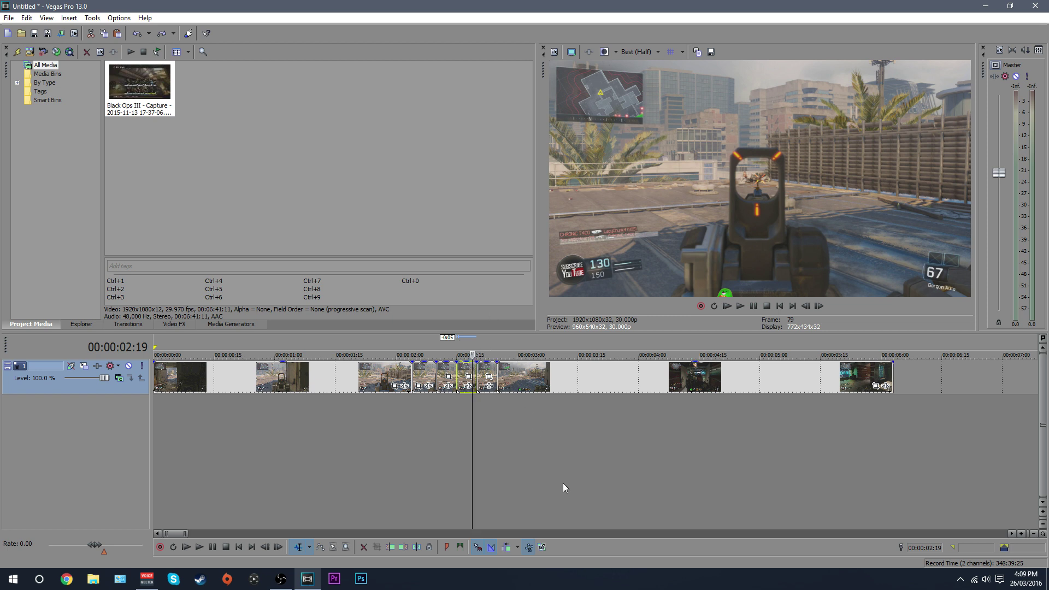
{"action": "left_click", "coordinate": [392, 383]}
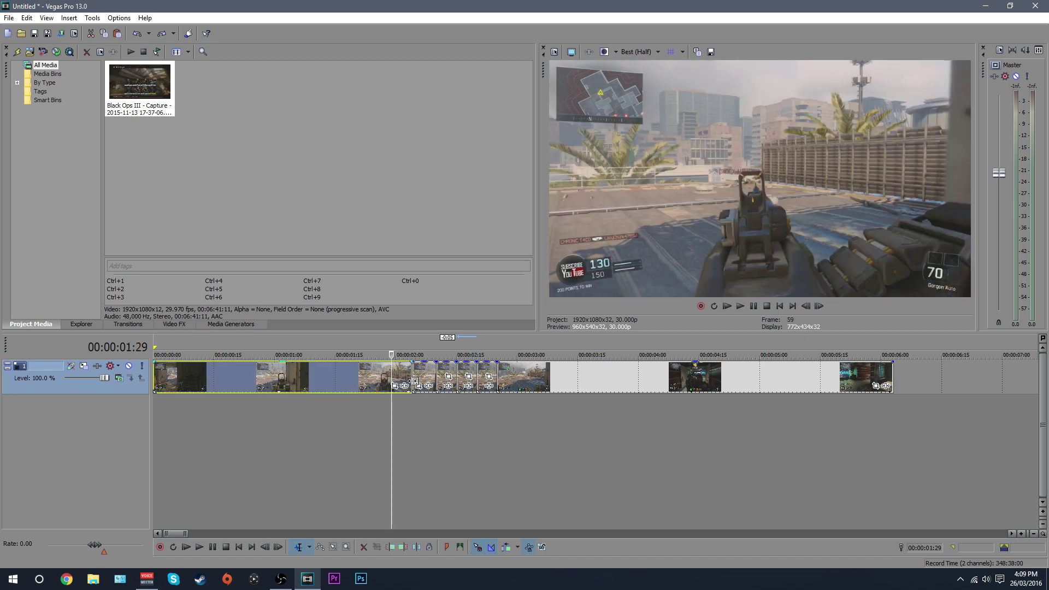
{"action": "right_click", "coordinate": [391, 382]}
{"action": "left_click", "coordinate": [409, 559]}
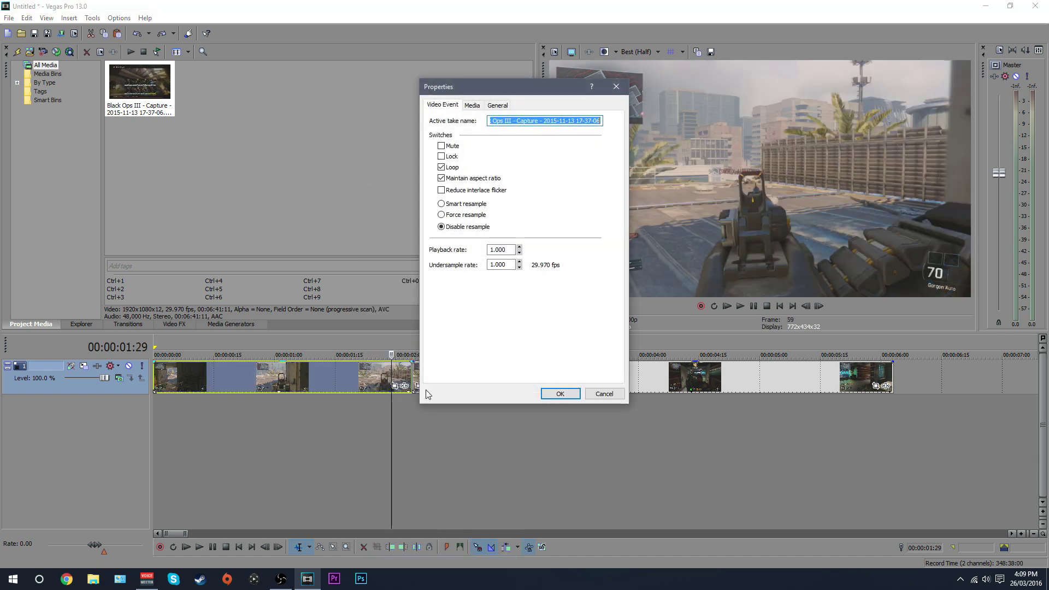
{"action": "left_click", "coordinate": [546, 393]}
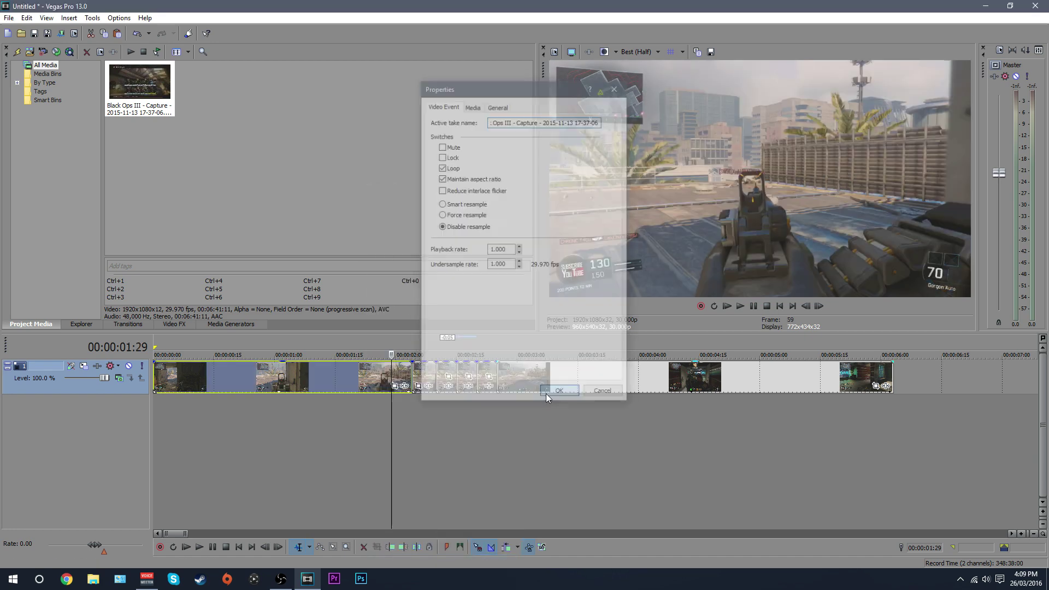
{"action": "left_click", "coordinate": [428, 377]}
{"action": "key", "text": "space"}
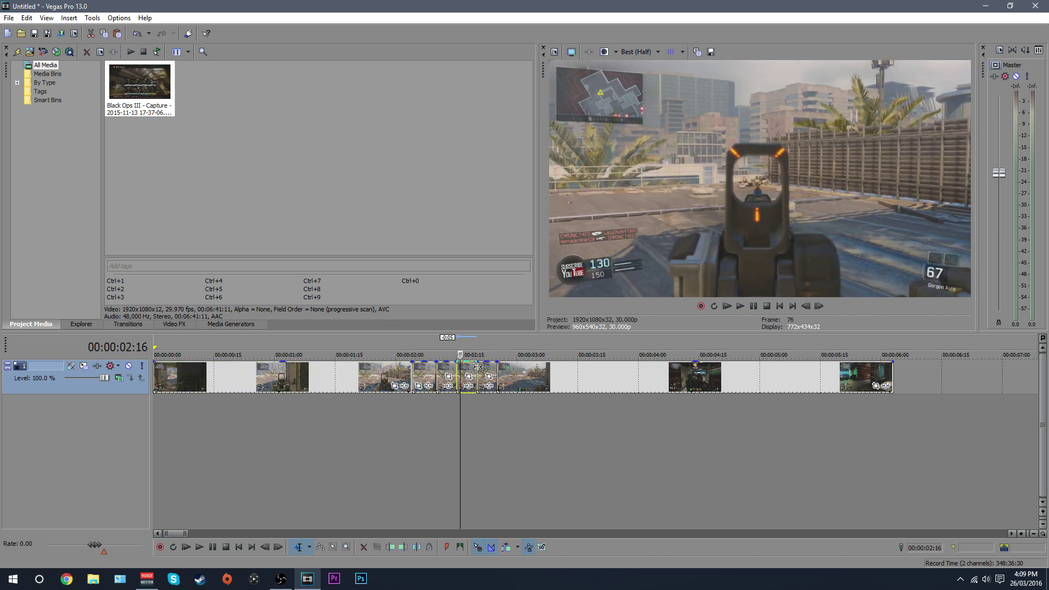
{"action": "left_click", "coordinate": [657, 367]}
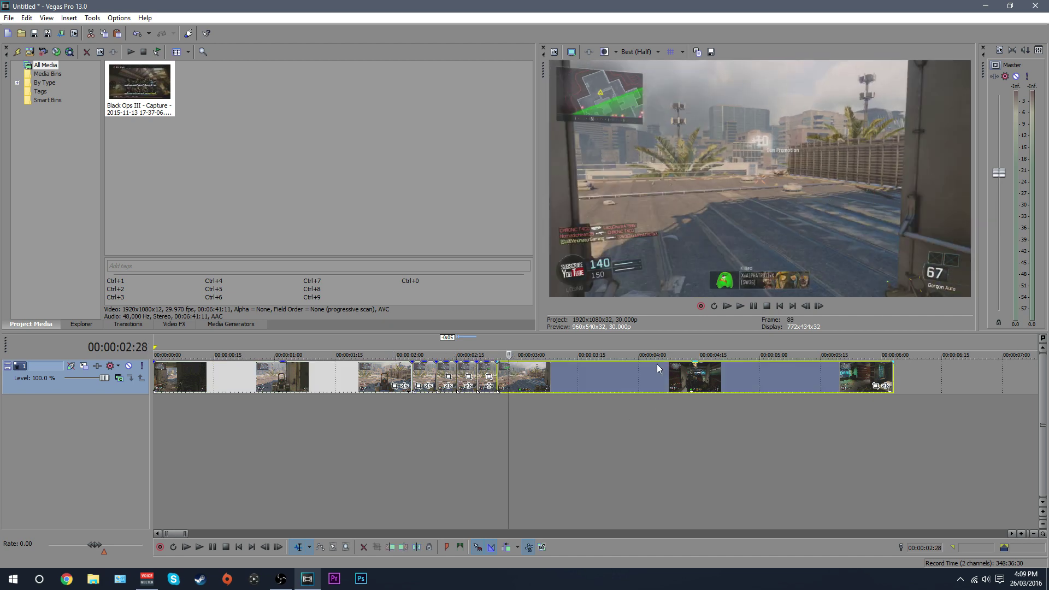
{"action": "right_click", "coordinate": [563, 386]}
{"action": "left_click", "coordinate": [582, 379]}
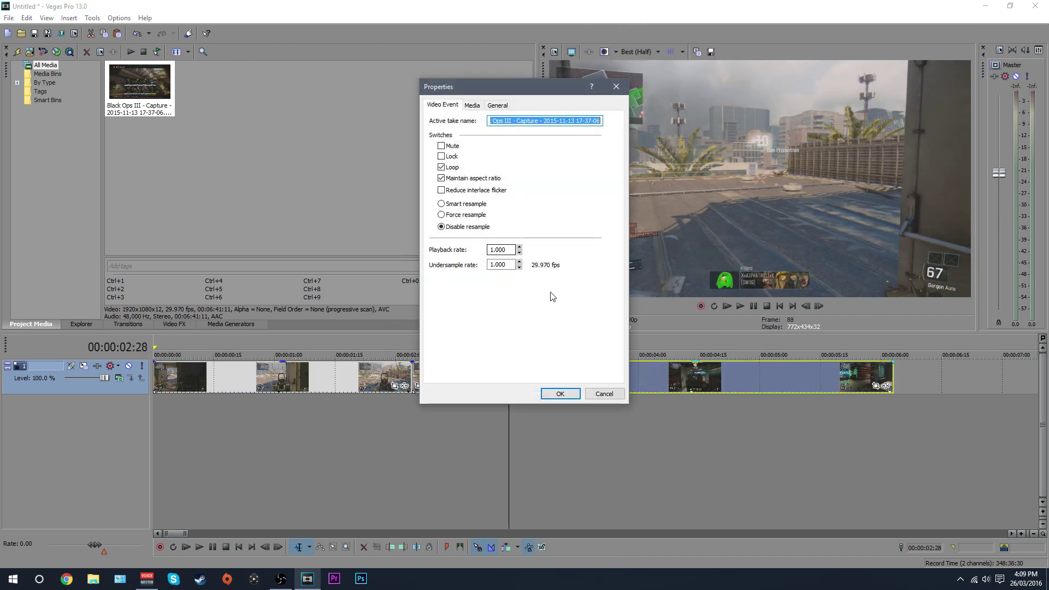
{"action": "left_click", "coordinate": [550, 391]}
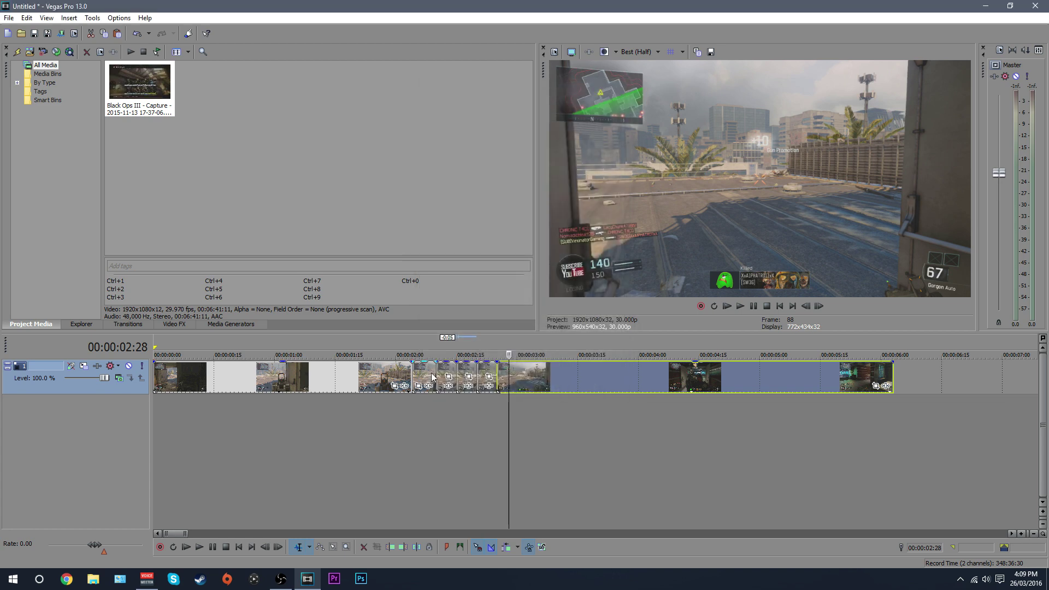
{"action": "left_click", "coordinate": [428, 368]}
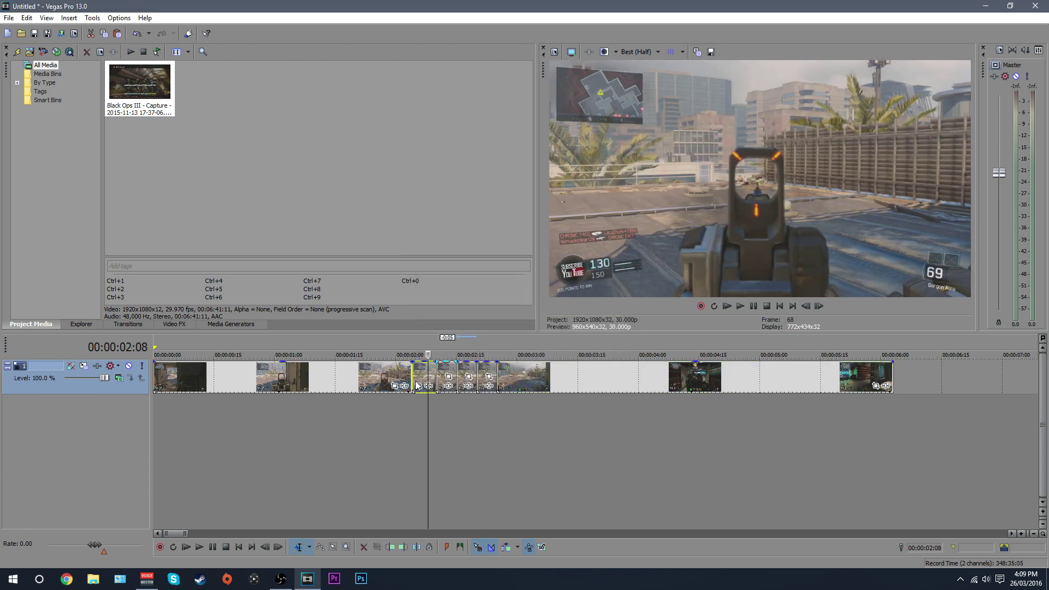
Insert a new empty video track above the gameplay track.
{"action": "left_click", "coordinate": [155, 387]}
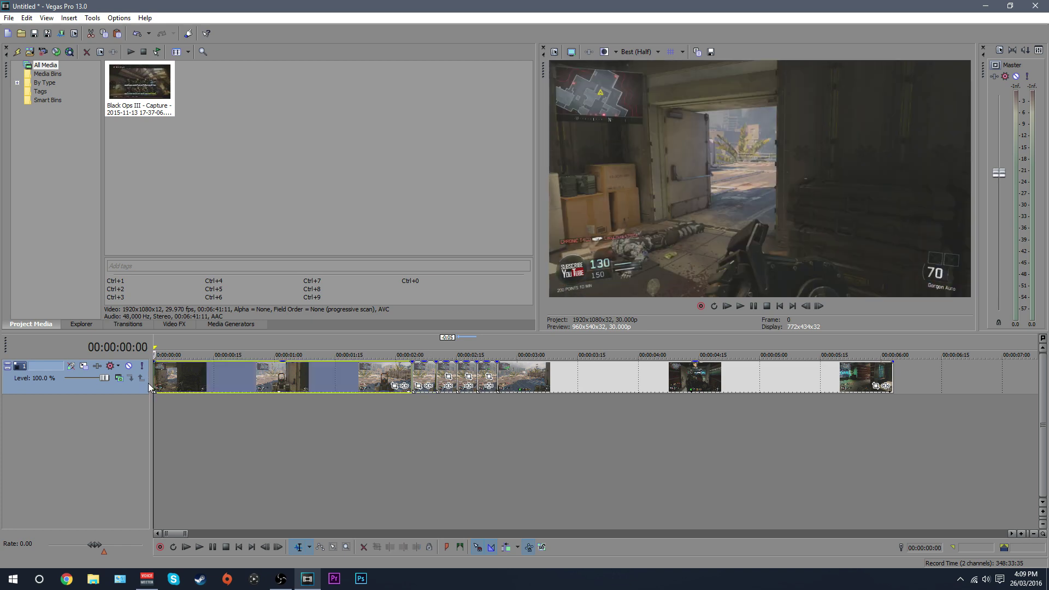
{"action": "right_click", "coordinate": [84, 390]}
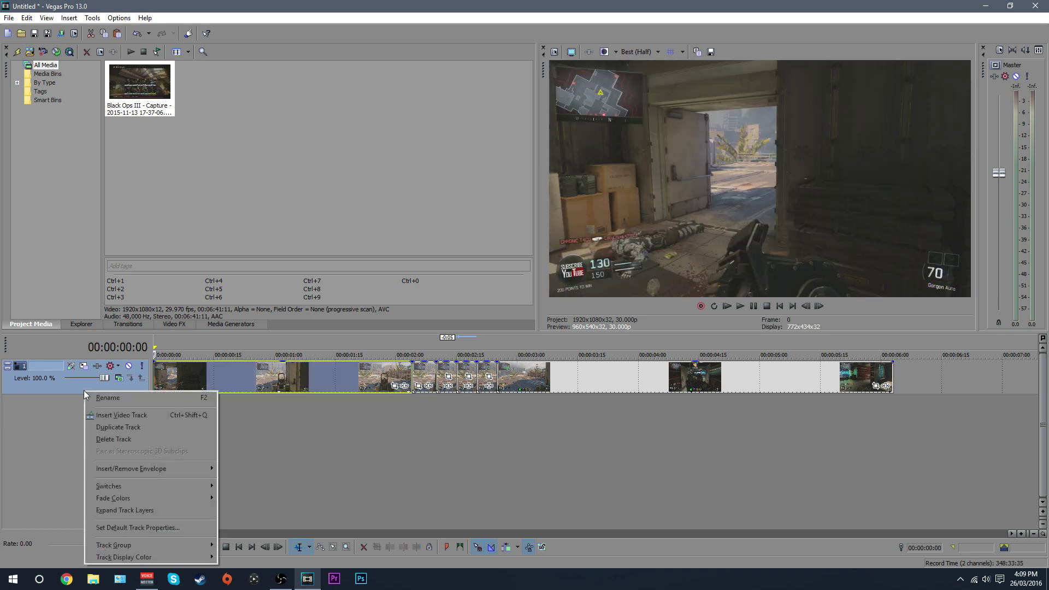
{"action": "left_click", "coordinate": [113, 417]}
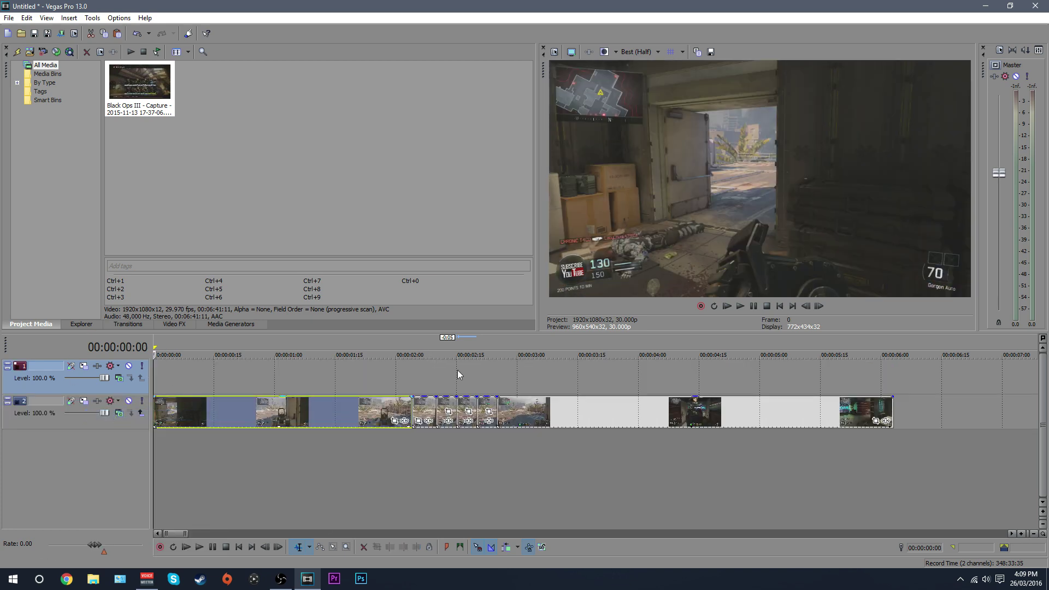
Select only the four short events starting at 00:00:02:04 on the gameplay track.
{"action": "left_click", "coordinate": [419, 408]}
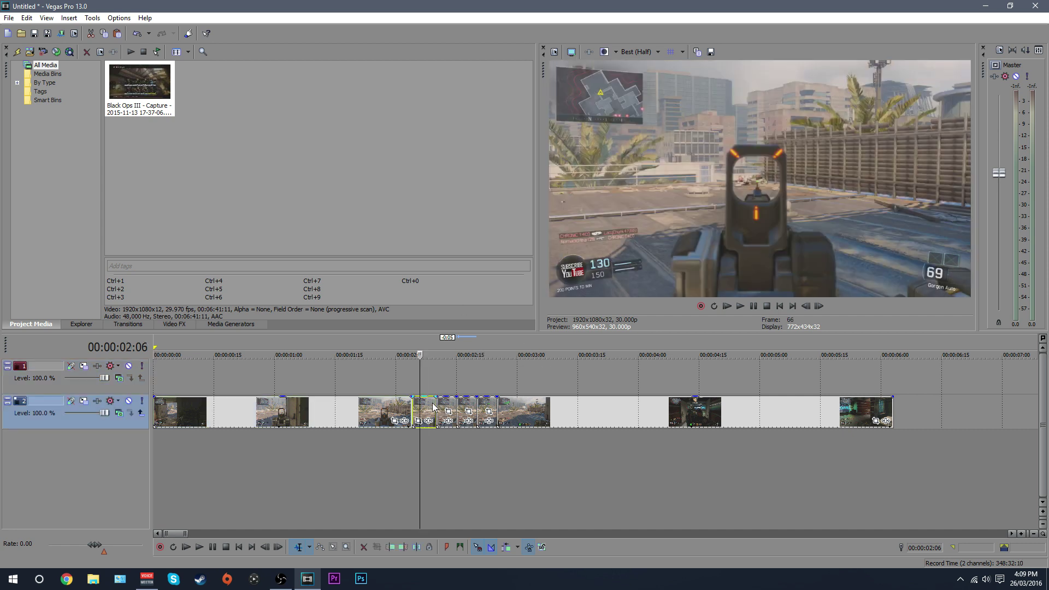
{"action": "left_click", "coordinate": [449, 407], "text": "ctrl"}
{"action": "left_click", "coordinate": [469, 407], "text": "ctrl"}
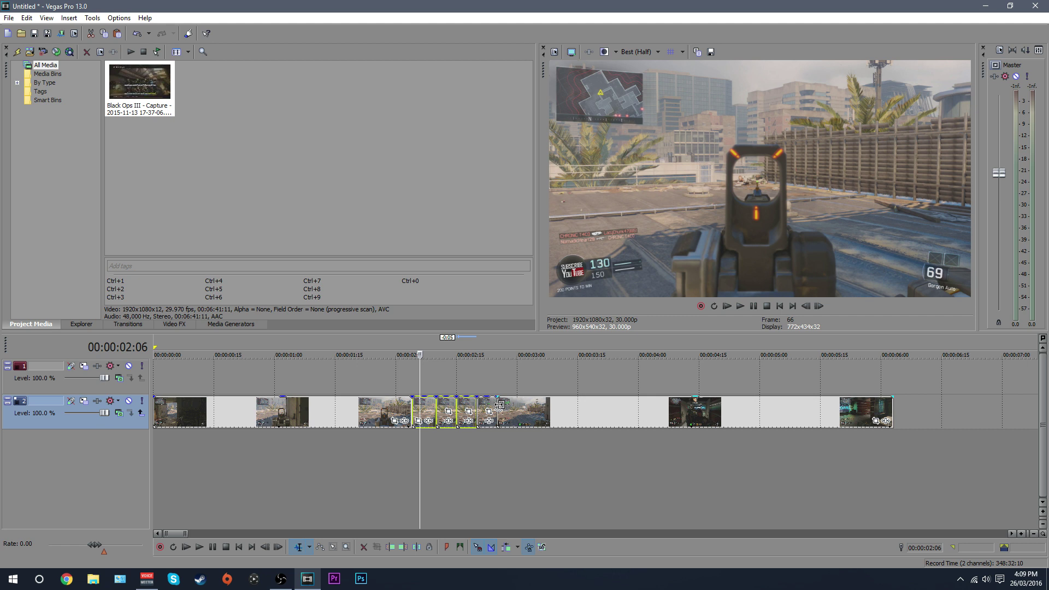
{"action": "left_click", "coordinate": [489, 403], "text": "ctrl"}
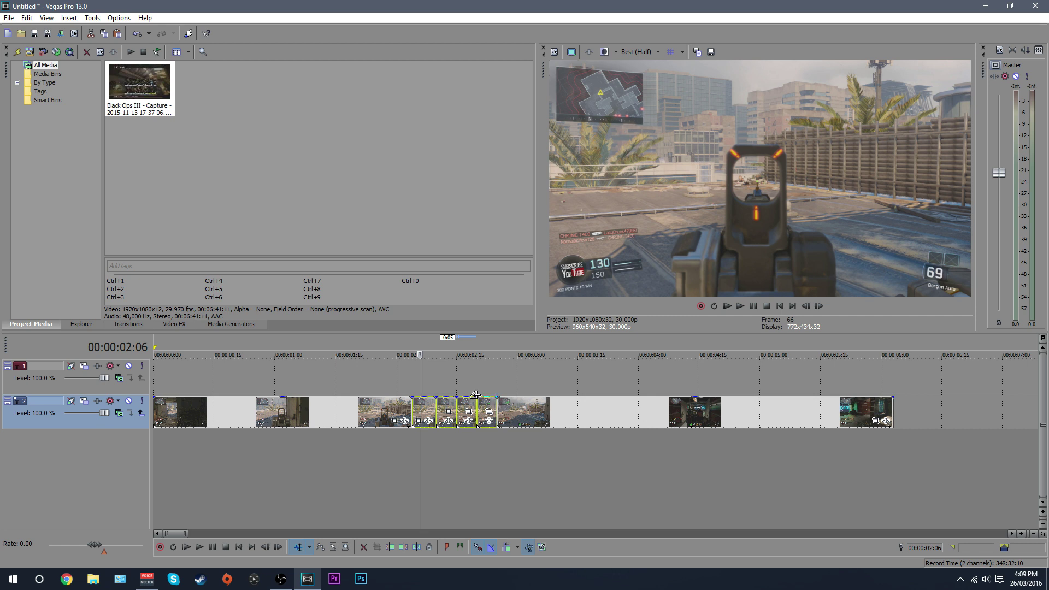
{"action": "left_click", "coordinate": [413, 407]}
{"action": "left_click", "coordinate": [448, 405], "text": "ctrl"}
{"action": "left_click", "coordinate": [465, 406], "text": "ctrl"}
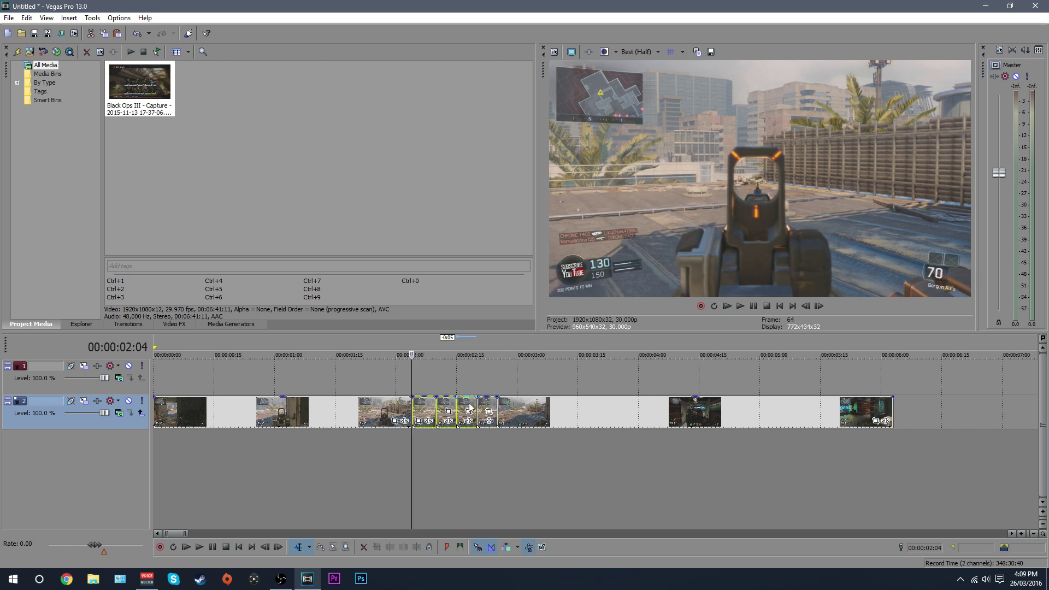
{"action": "left_click", "coordinate": [484, 407], "text": "ctrl"}
{"action": "left_click", "coordinate": [507, 415], "text": "ctrl"}
{"action": "left_click", "coordinate": [385, 411], "text": "ctrl"}
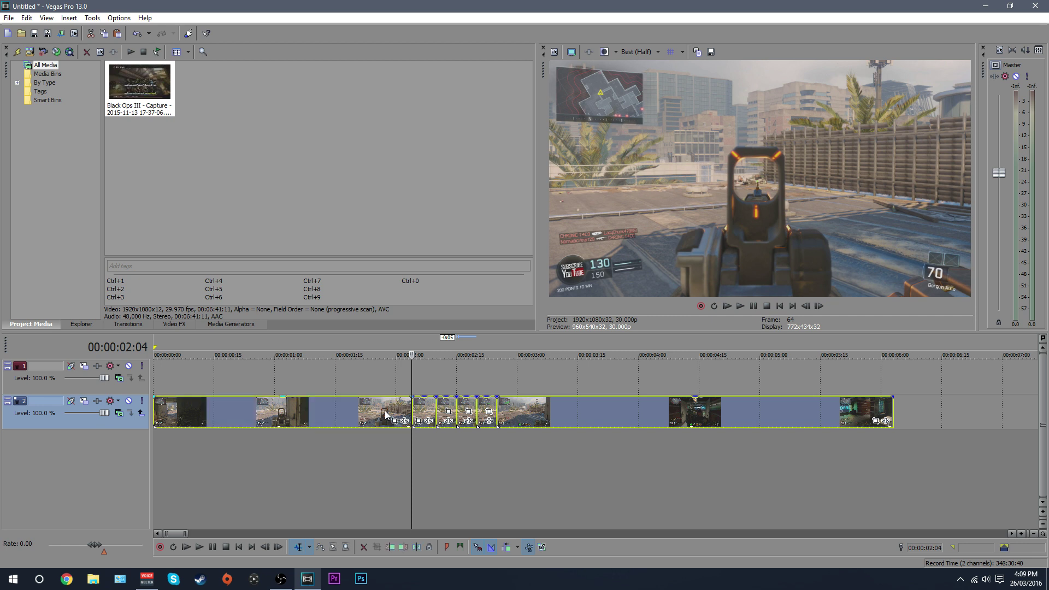
{"action": "left_click", "coordinate": [384, 411], "text": "ctrl"}
{"action": "left_click", "coordinate": [629, 415], "text": "ctrl"}
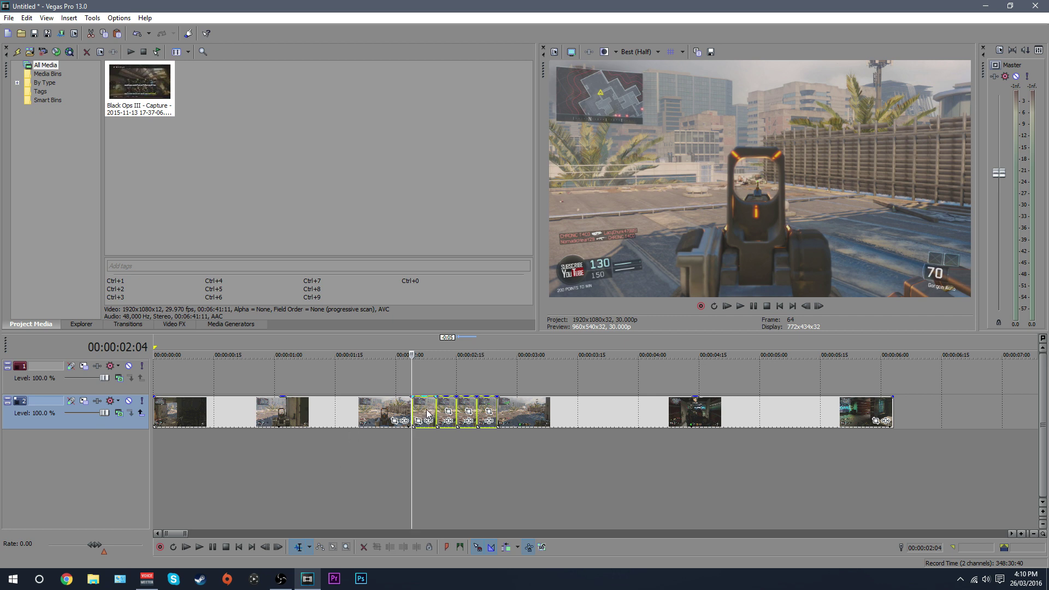
Copy the four short events onto track 1 with 6-frame fade-ins, then show the Iris presets.
{"action": "left_click_drag", "start_coordinate": [429, 416], "coordinate": [428, 382]}
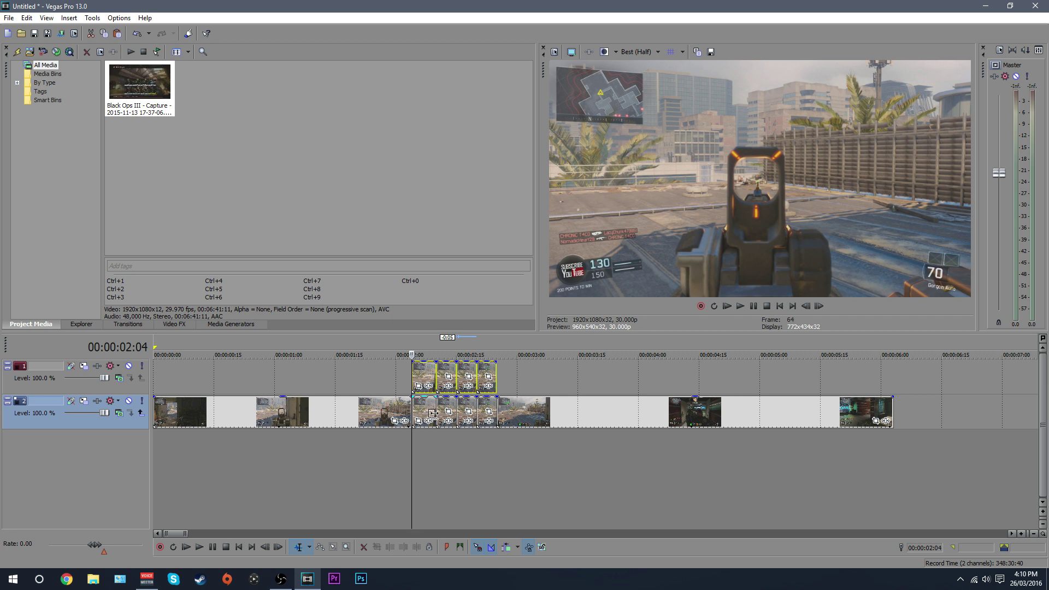
{"action": "left_click", "coordinate": [414, 375]}
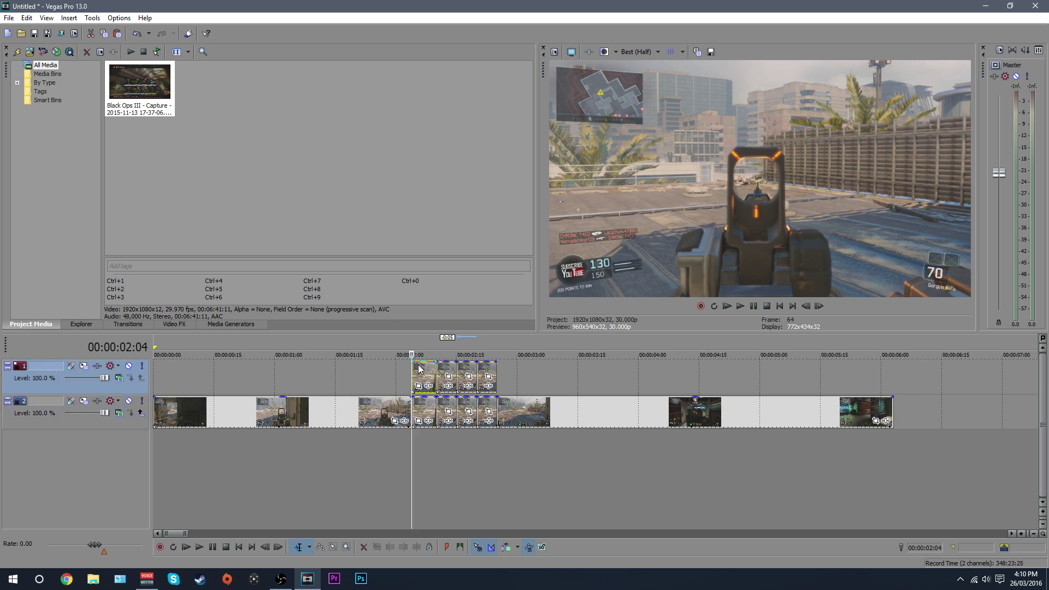
{"action": "left_click", "coordinate": [448, 373], "text": "ctrl"}
{"action": "left_click", "coordinate": [467, 373], "text": "ctrl"}
{"action": "left_click", "coordinate": [480, 371], "text": "ctrl"}
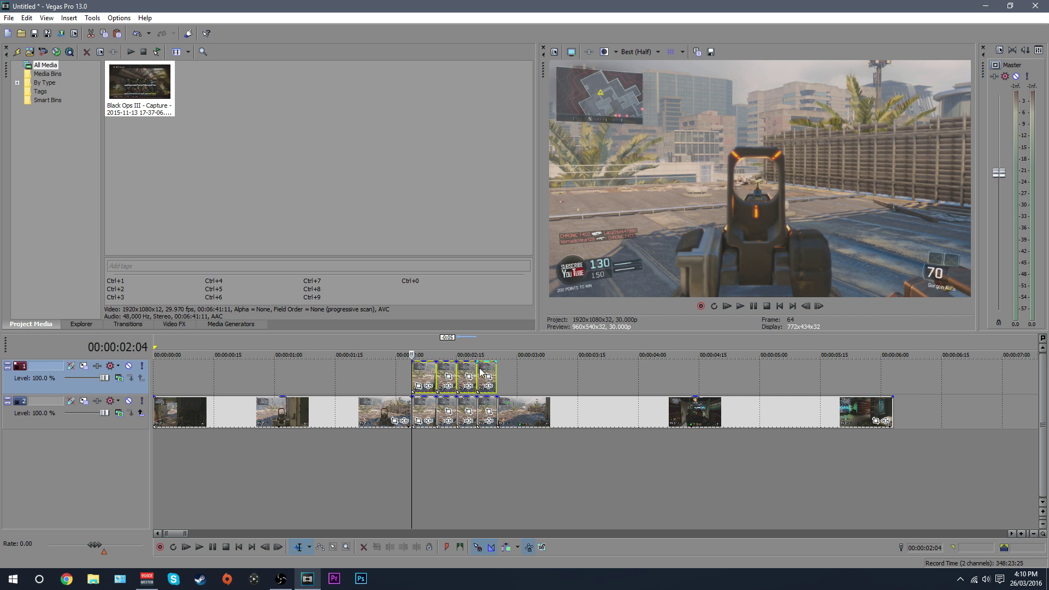
{"action": "left_click_drag", "start_coordinate": [414, 361], "coordinate": [437, 361]}
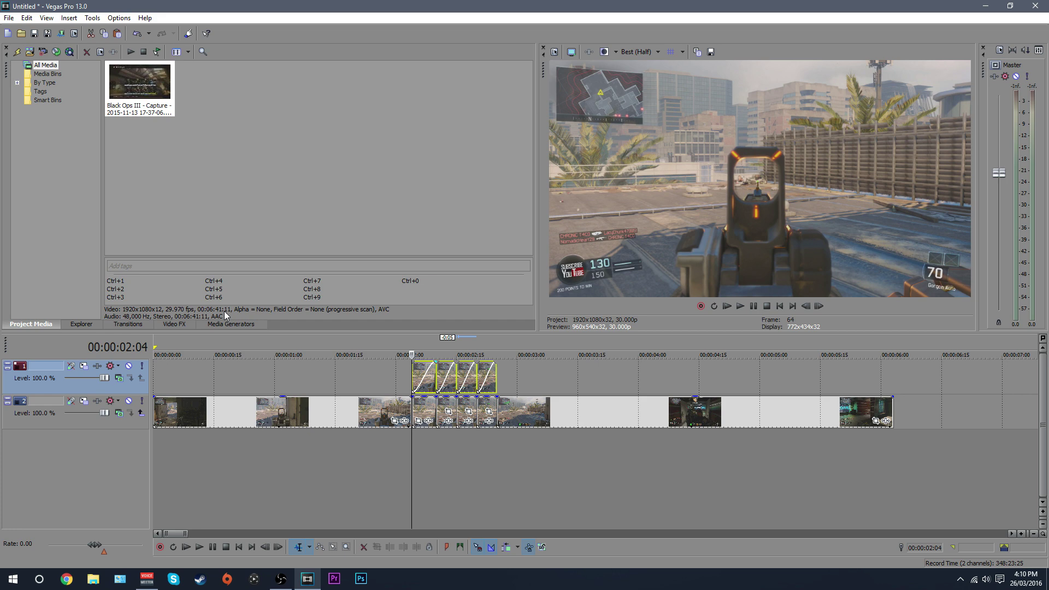
{"action": "left_click", "coordinate": [130, 324]}
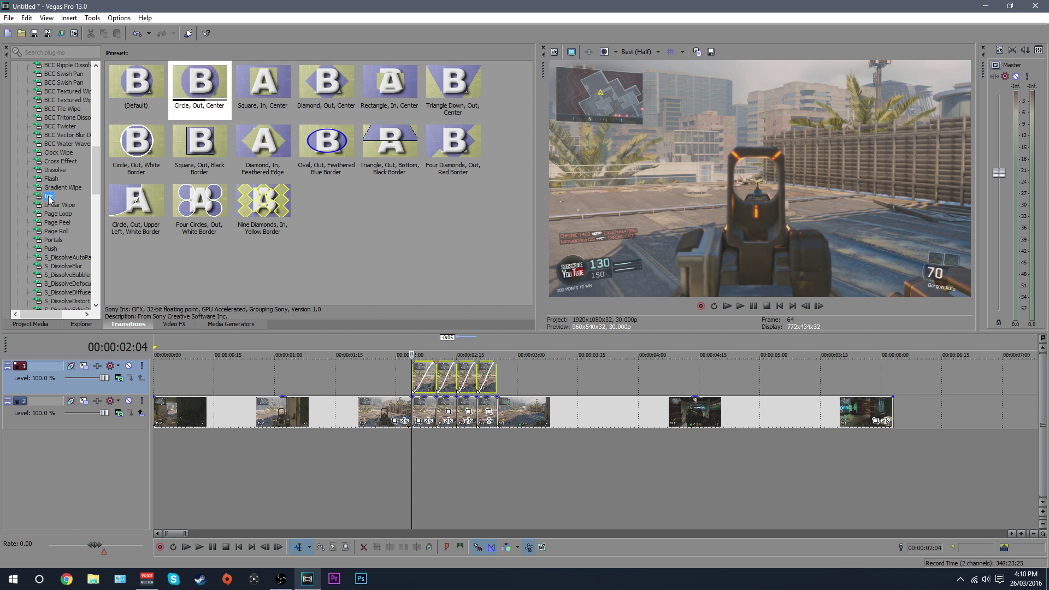
Drop the Circle, Out, White Border iris preset onto the four top-track fade-ins.
{"action": "left_click", "coordinate": [131, 139]}
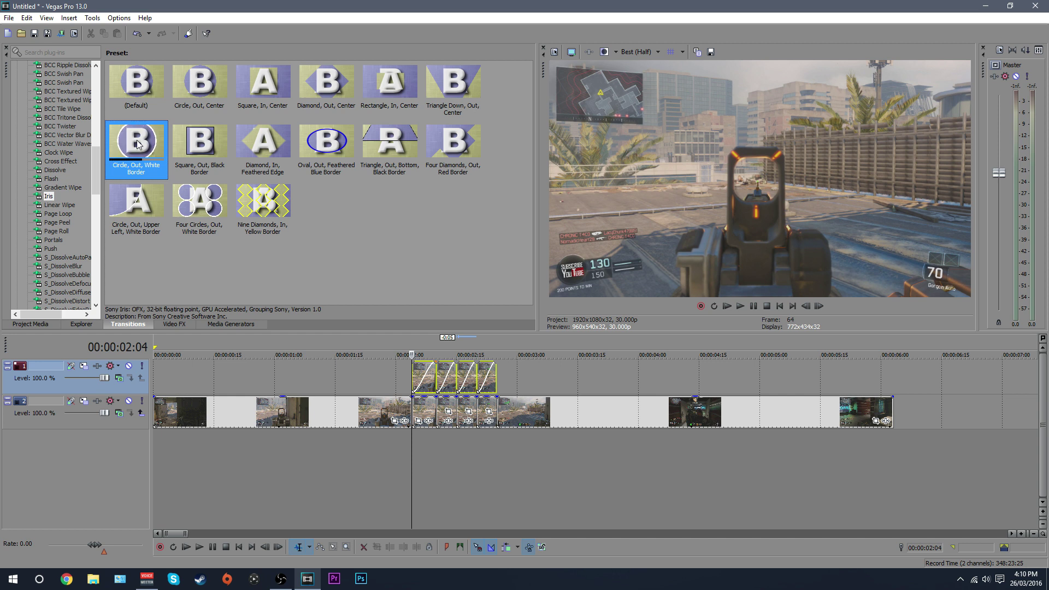
{"action": "left_click_drag", "start_coordinate": [163, 165], "coordinate": [421, 378]}
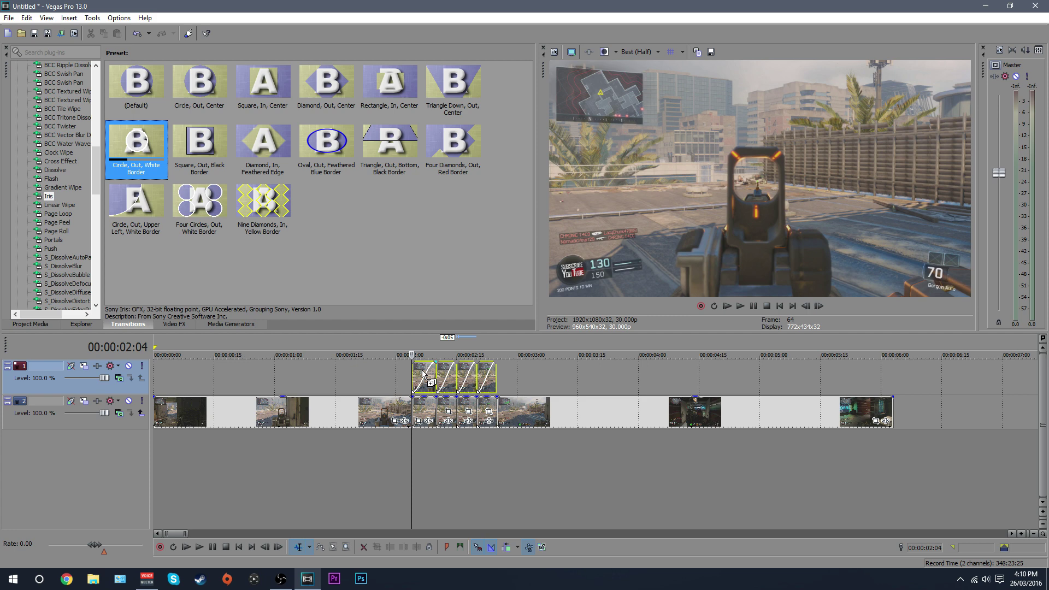
{"action": "left_click_drag", "start_coordinate": [345, 125], "coordinate": [357, 90]}
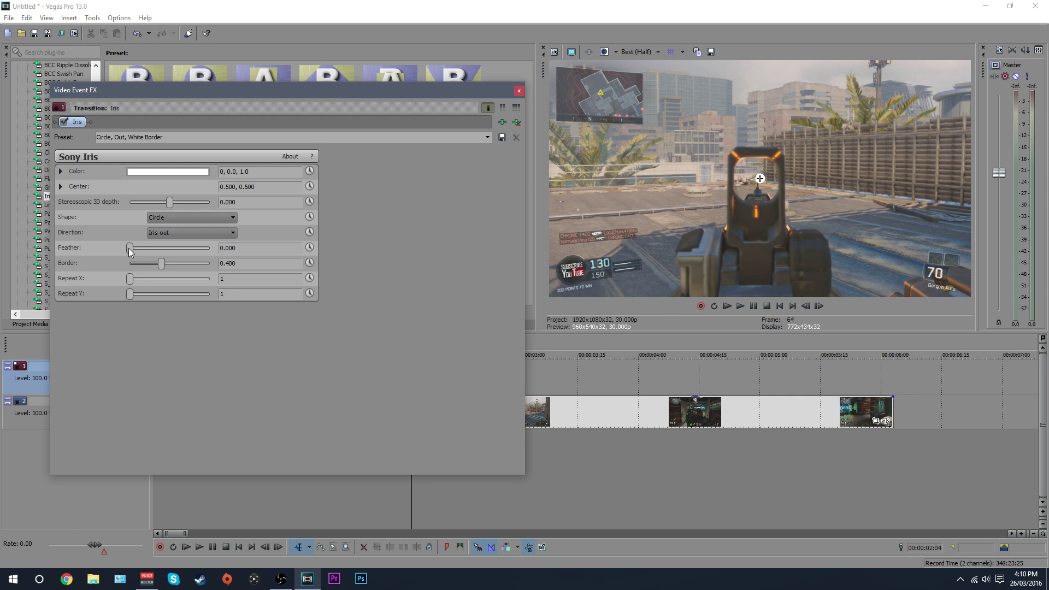
Feather the first iris transition to 1.000 and preview the four Iris transitions.
{"action": "left_click_drag", "start_coordinate": [130, 250], "coordinate": [214, 249]}
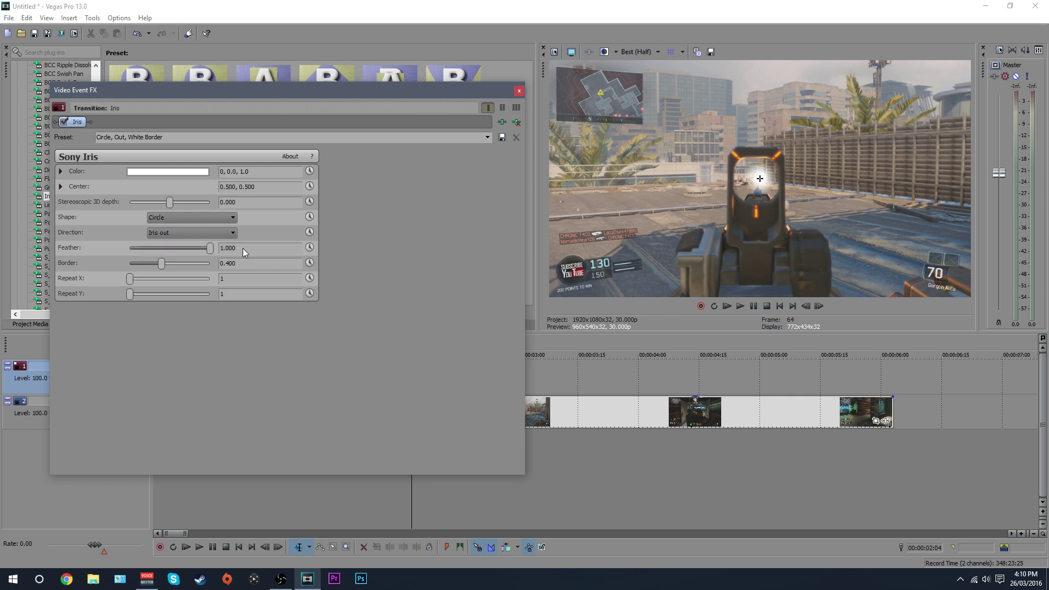
{"action": "left_click", "coordinate": [519, 91]}
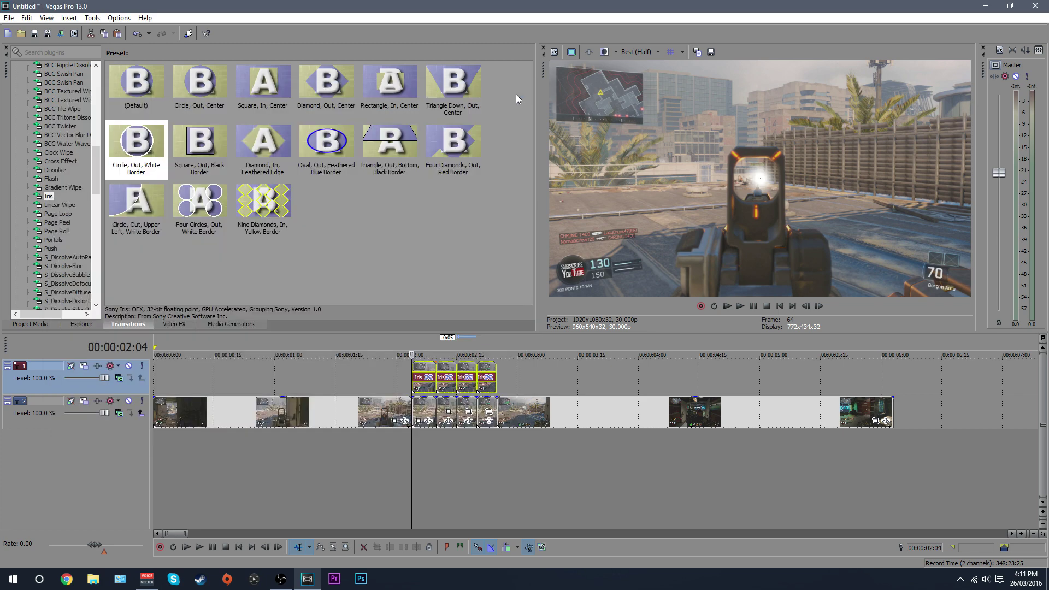
{"action": "left_click", "coordinate": [422, 370]}
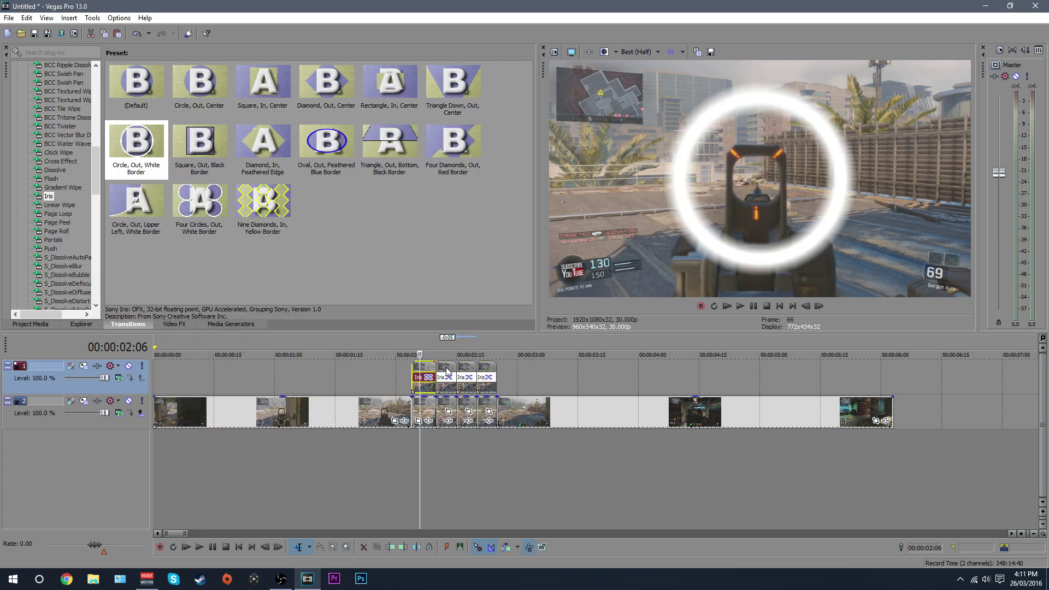
{"action": "left_click", "coordinate": [448, 371]}
{"action": "left_click", "coordinate": [463, 371]}
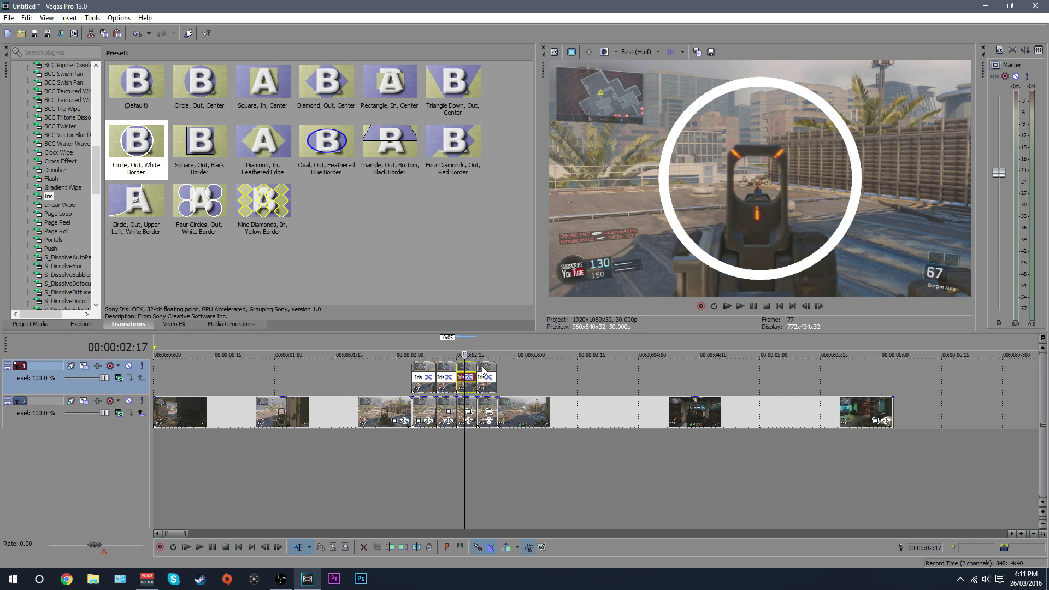
{"action": "left_click", "coordinate": [490, 372]}
{"action": "left_click", "coordinate": [459, 372]}
{"action": "left_click", "coordinate": [429, 371]}
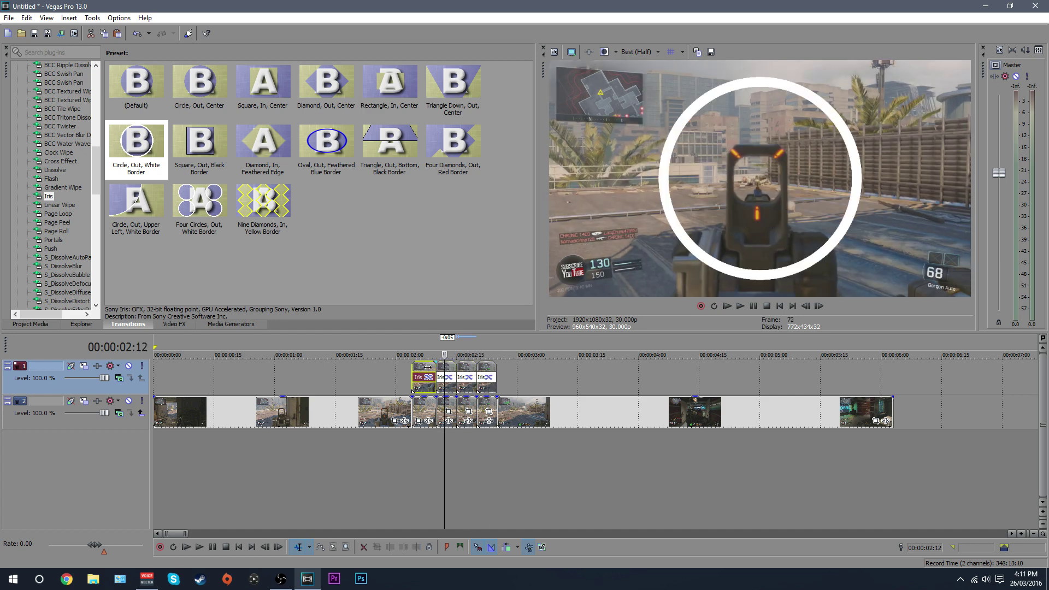
Set Feather to 1.000 on the remaining Iris transitions.
{"action": "left_click", "coordinate": [446, 370]}
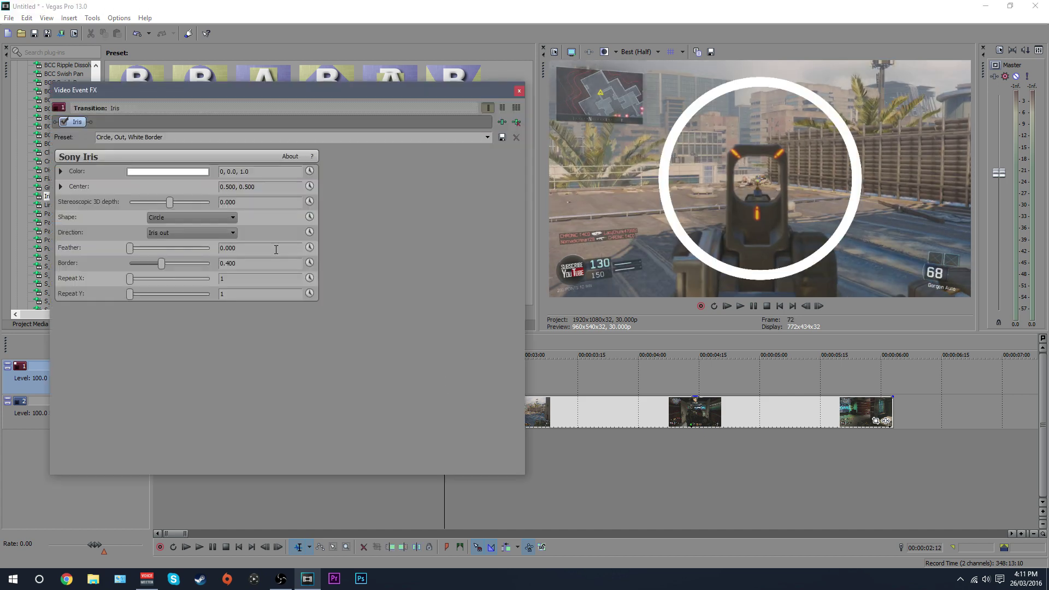
{"action": "left_click_drag", "start_coordinate": [131, 248], "coordinate": [211, 248]}
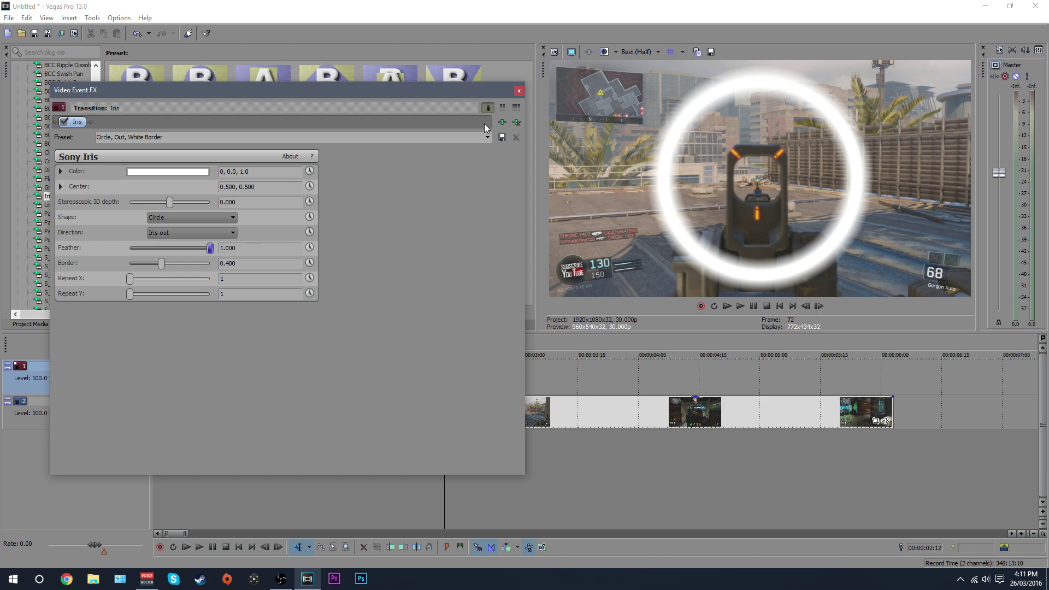
{"action": "left_click", "coordinate": [518, 94]}
{"action": "left_click", "coordinate": [459, 372]}
{"action": "left_click_drag", "start_coordinate": [131, 248], "coordinate": [257, 243]}
{"action": "left_click", "coordinate": [519, 90]}
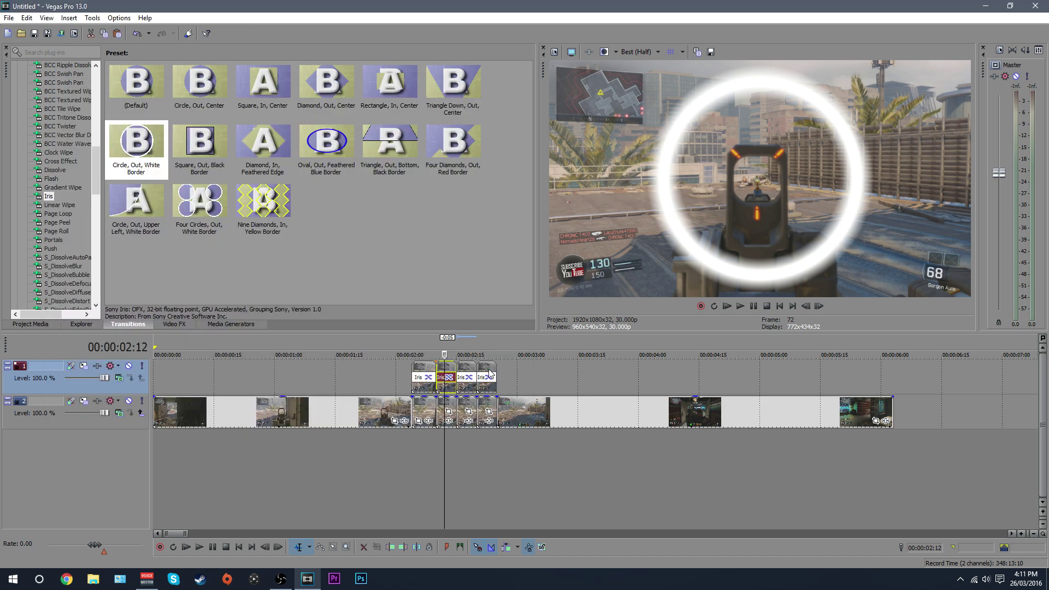
{"action": "left_click", "coordinate": [467, 378]}
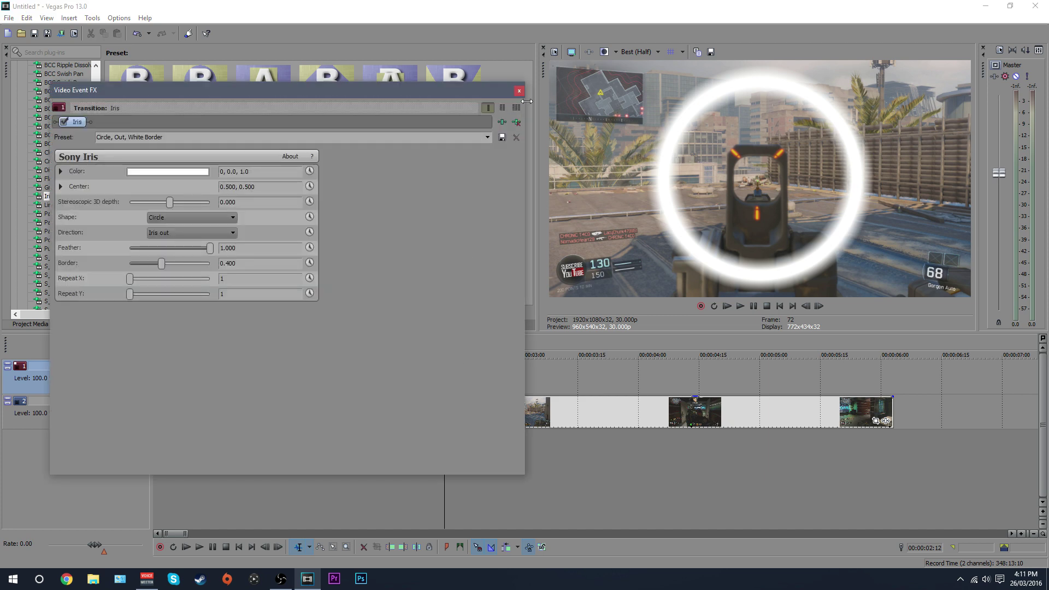
{"action": "left_click", "coordinate": [519, 91]}
{"action": "left_click", "coordinate": [473, 363]}
{"action": "left_click_drag", "start_coordinate": [134, 250], "coordinate": [430, 126]}
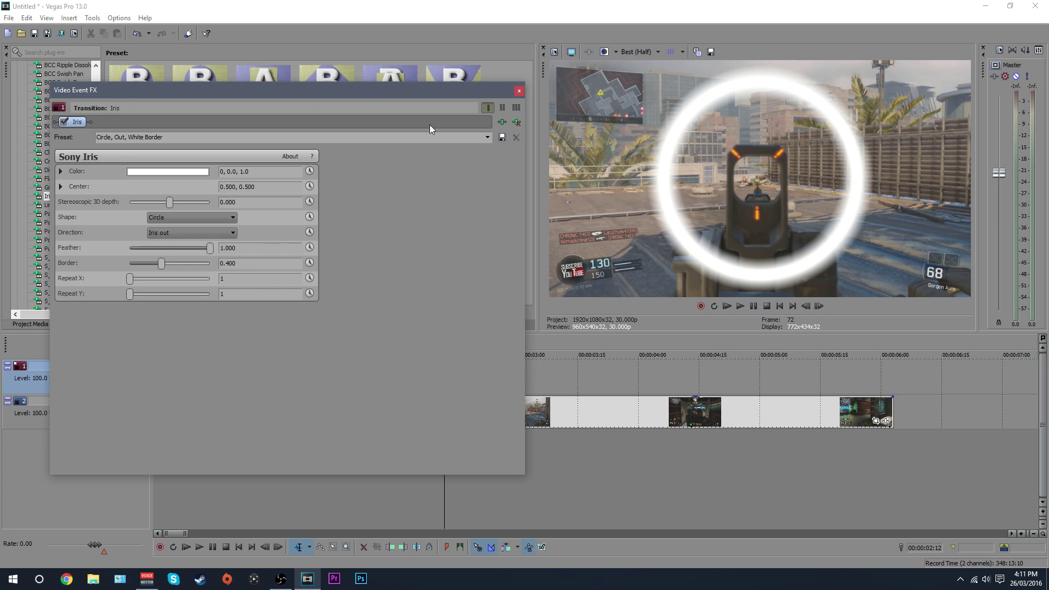
{"action": "left_click", "coordinate": [519, 91]}
Play back the feathered iris transitions from 00:00:02:04.
{"action": "left_click", "coordinate": [465, 376]}
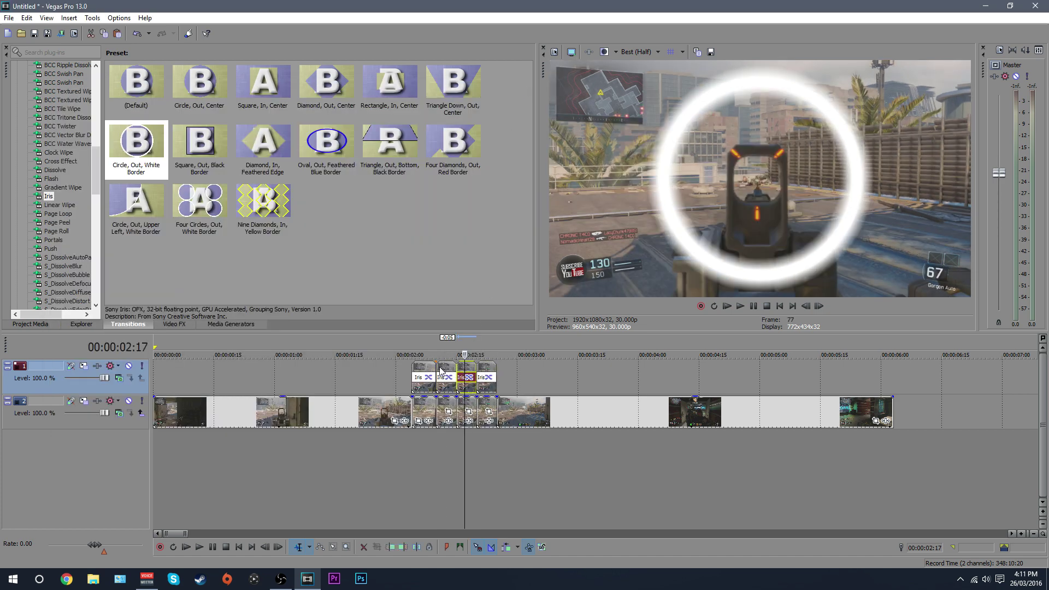
{"action": "left_click", "coordinate": [440, 370]}
{"action": "left_click", "coordinate": [425, 376]}
{"action": "left_click", "coordinate": [412, 368]}
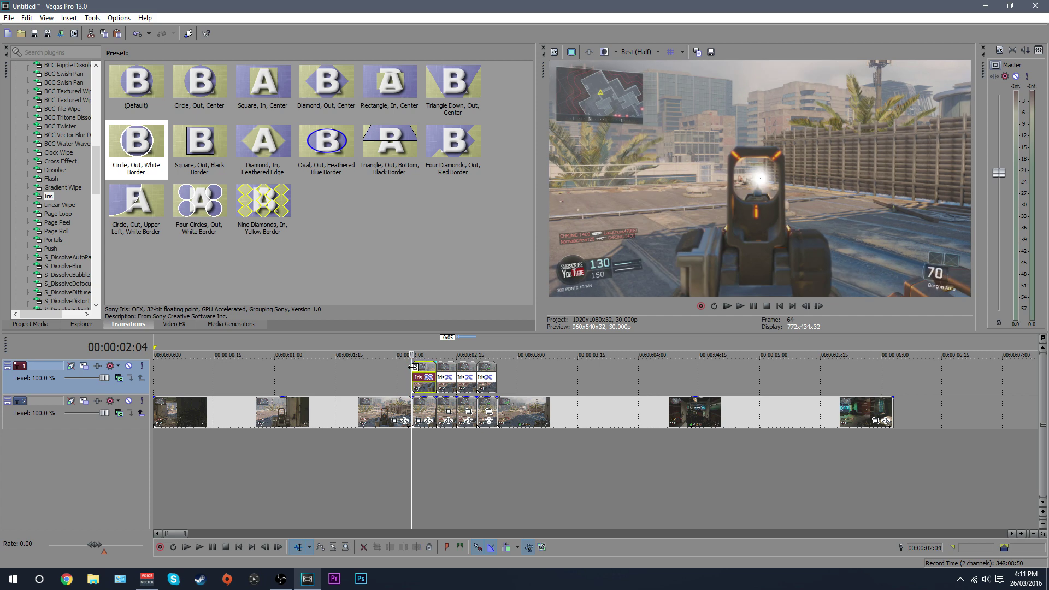
{"action": "key", "text": "space"}
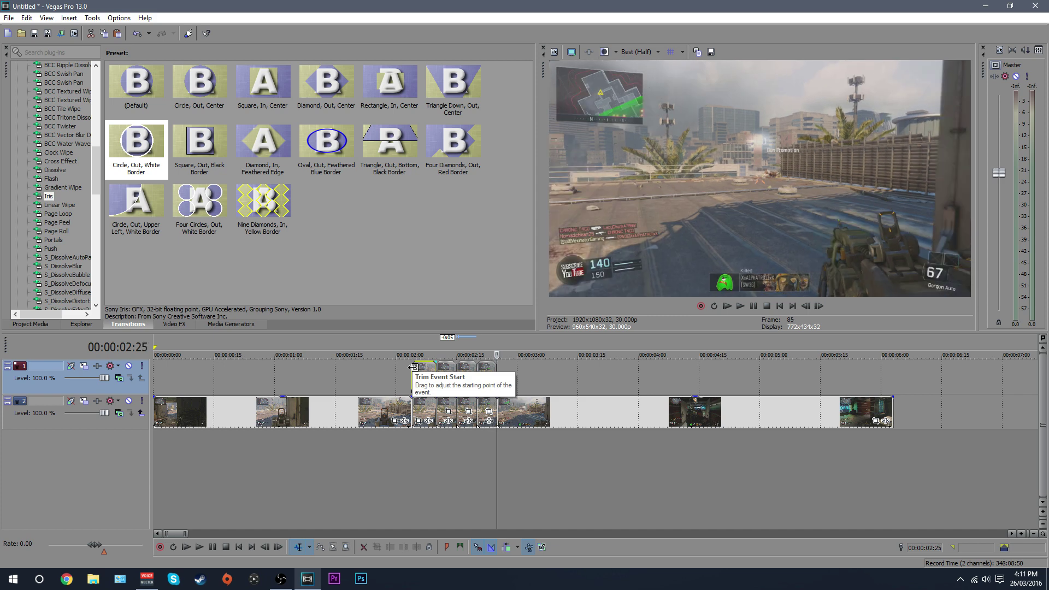
Stop playback and set track 1's custom compositing mode to Sony Height Map.
{"action": "key", "text": "Return"}
{"action": "left_click", "coordinate": [411, 369]}
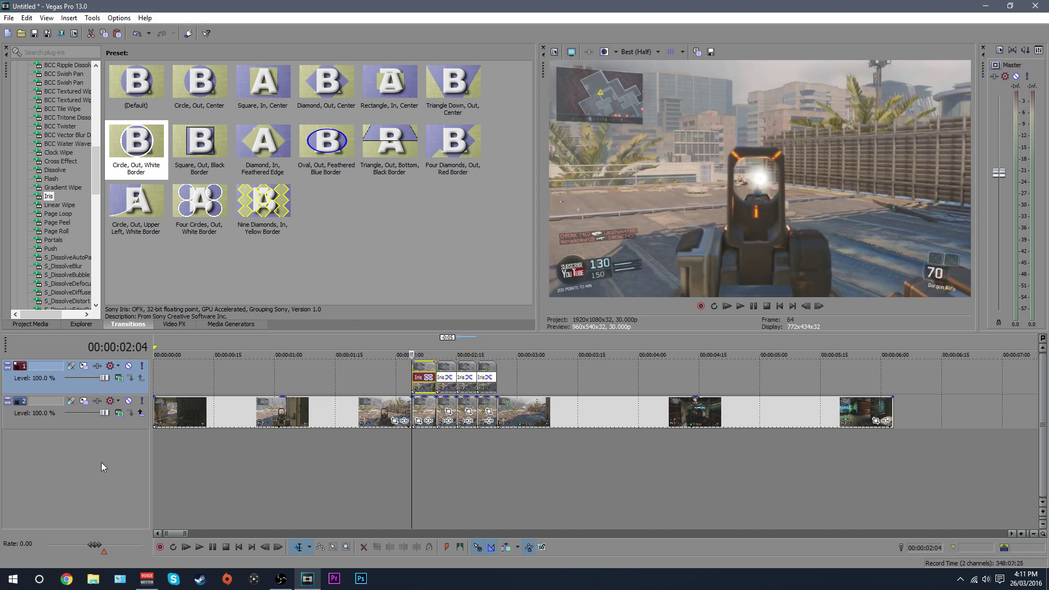
{"action": "left_click", "coordinate": [119, 378]}
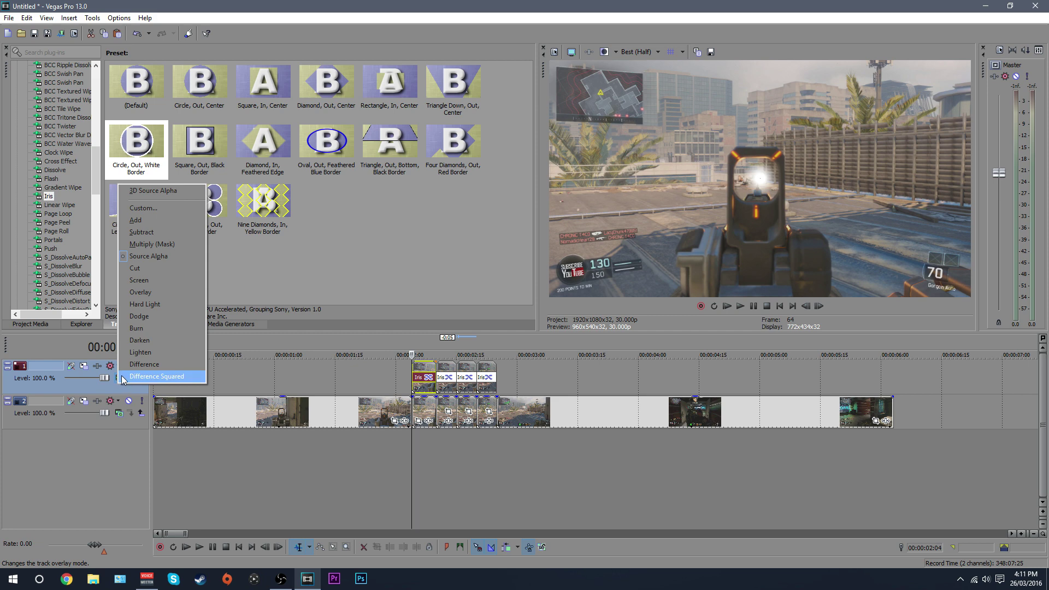
{"action": "left_click", "coordinate": [149, 208]}
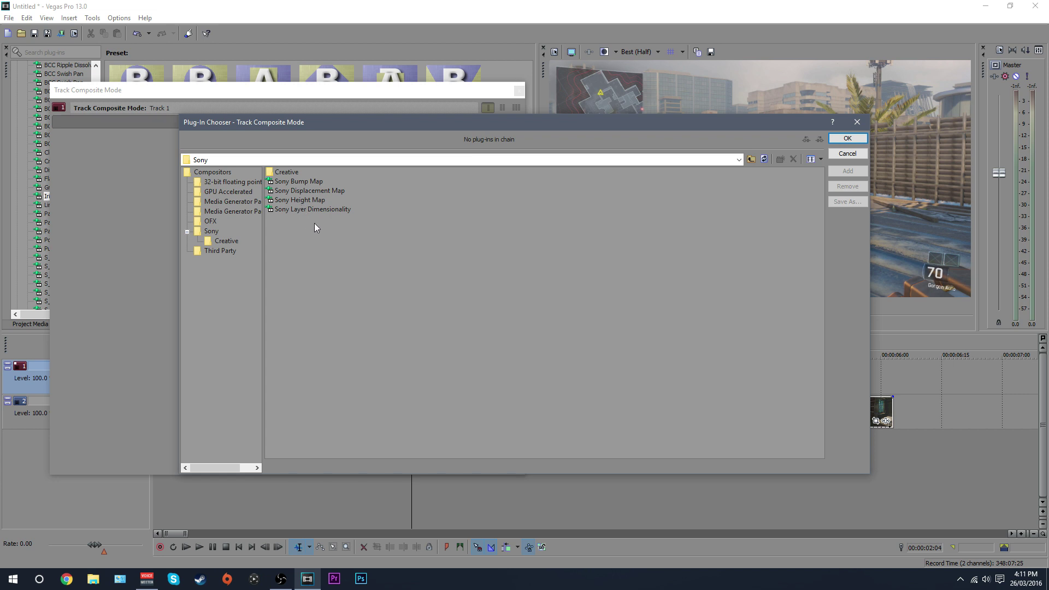
{"action": "left_click", "coordinate": [317, 191]}
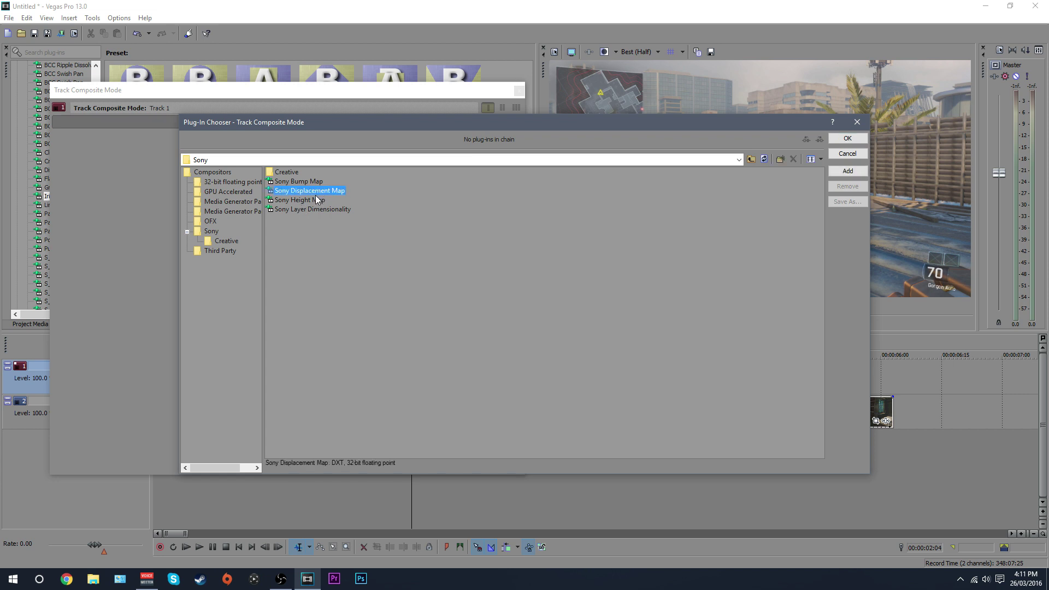
{"action": "left_click", "coordinate": [317, 198]}
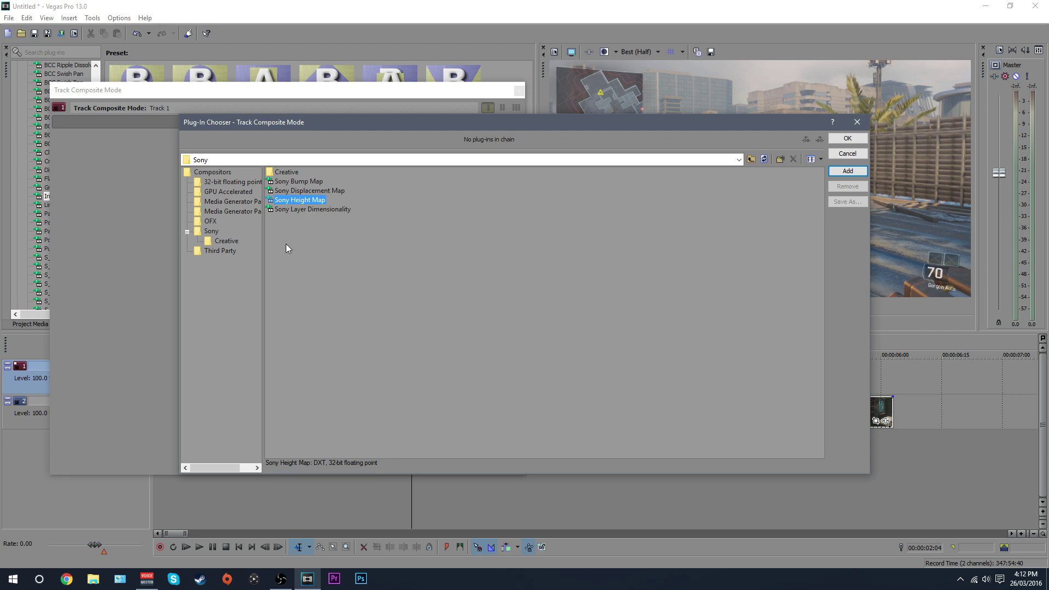
{"action": "left_click", "coordinate": [847, 171]}
{"action": "left_click", "coordinate": [847, 139]}
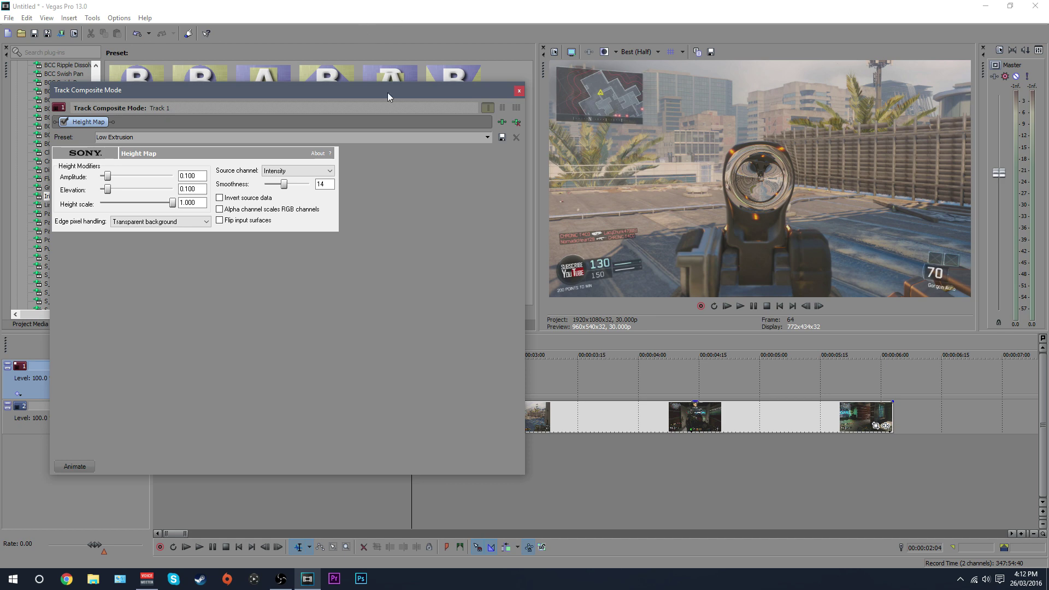
In the Height Map settings, choose Wrap pixels around and tick Alpha channel scales RGB channels.
{"action": "left_click_drag", "start_coordinate": [388, 96], "coordinate": [863, 102]}
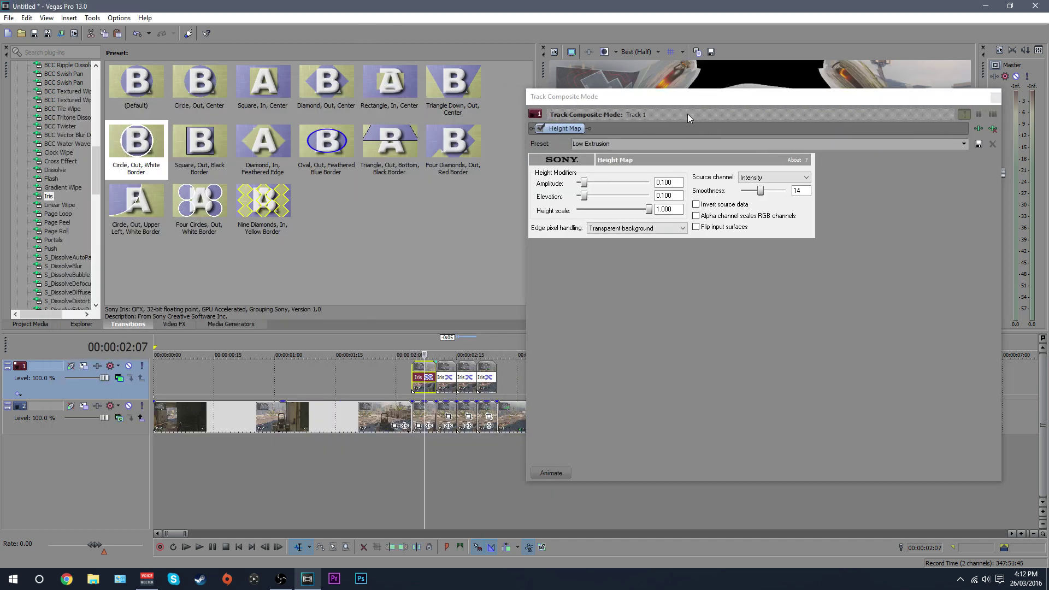
{"action": "left_click_drag", "start_coordinate": [688, 101], "coordinate": [243, 73]}
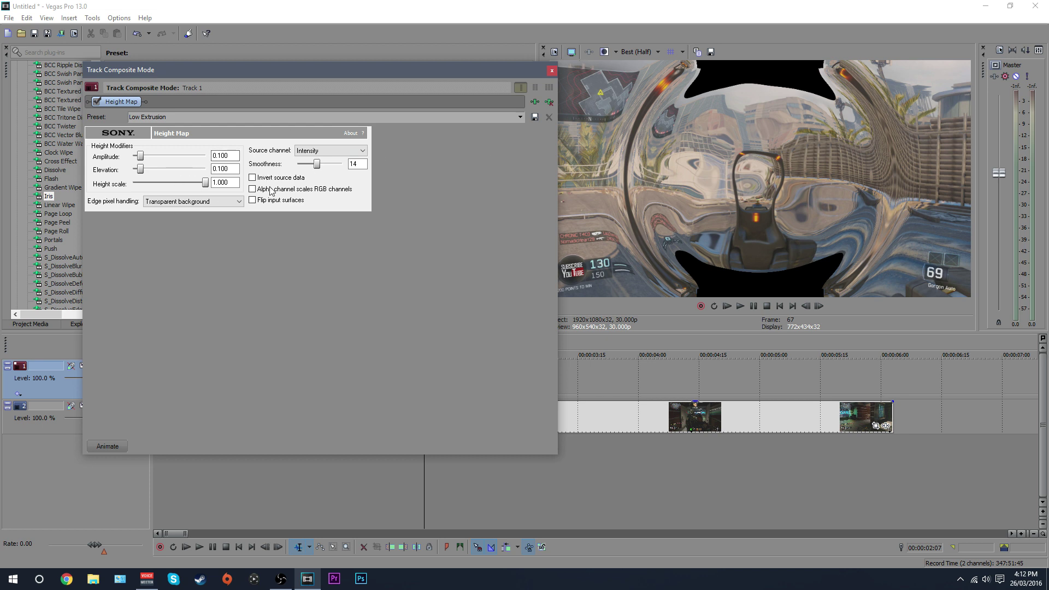
{"action": "left_click", "coordinate": [180, 204]}
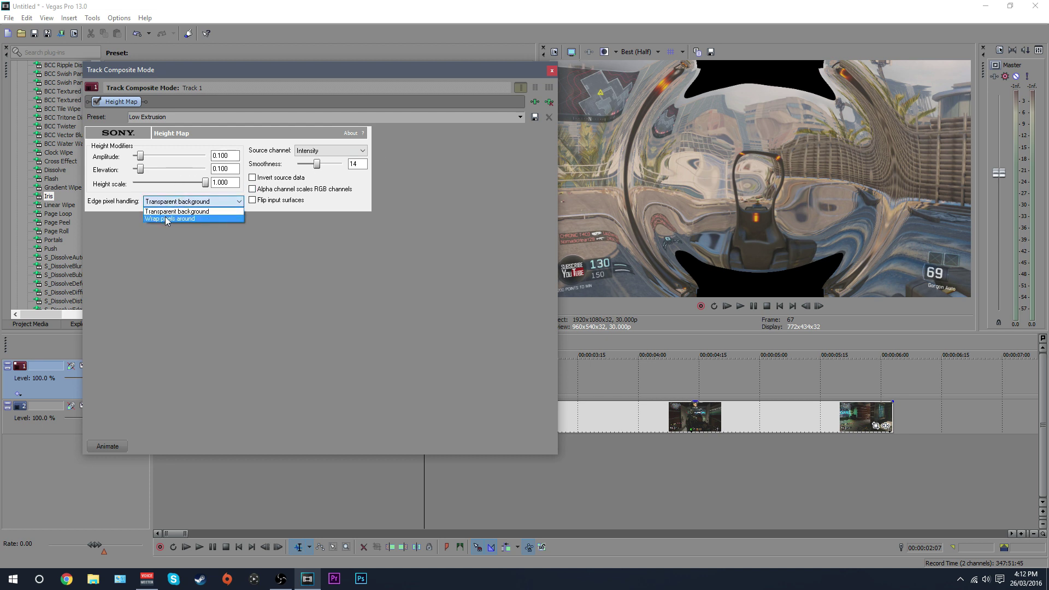
{"action": "left_click", "coordinate": [169, 219]}
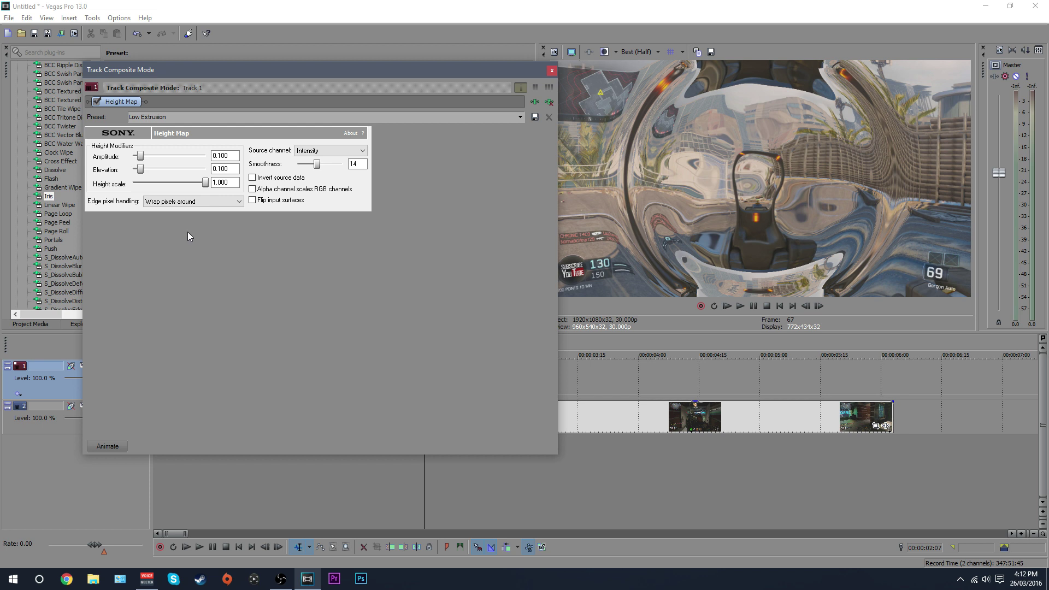
{"action": "left_click", "coordinate": [252, 190]}
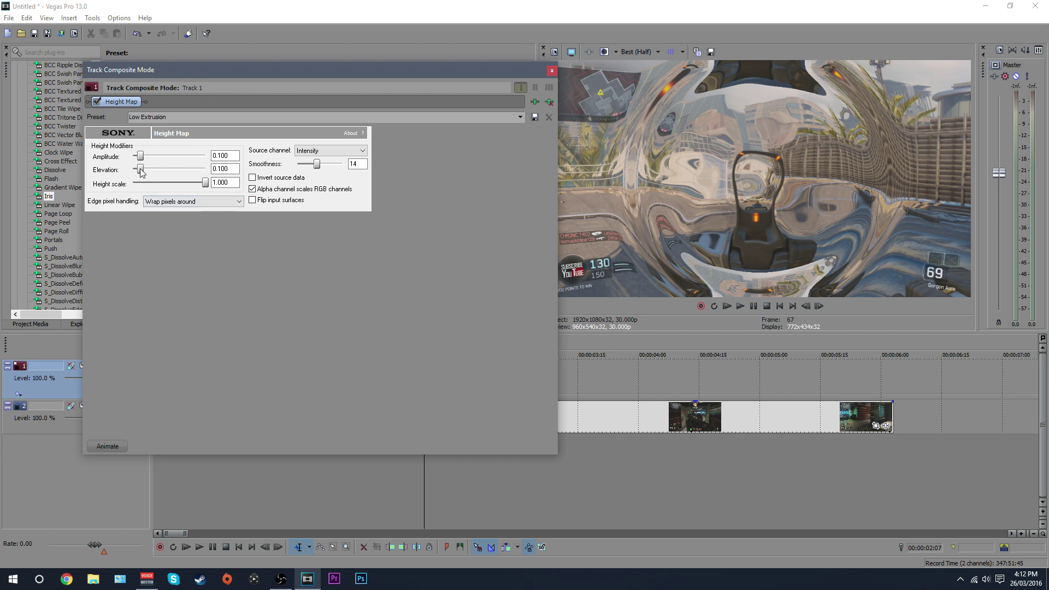
Drag the Height Map sliders to amplitude 0.045, smoothness 20 and elevation 0.182.
{"action": "mouse_move", "coordinate": [141, 170]}
{"action": "left_mouse_down"}
{"action": "mouse_move", "coordinate": [139, 153]}
{"action": "mouse_move", "coordinate": [145, 170]}
{"action": "left_mouse_up"}
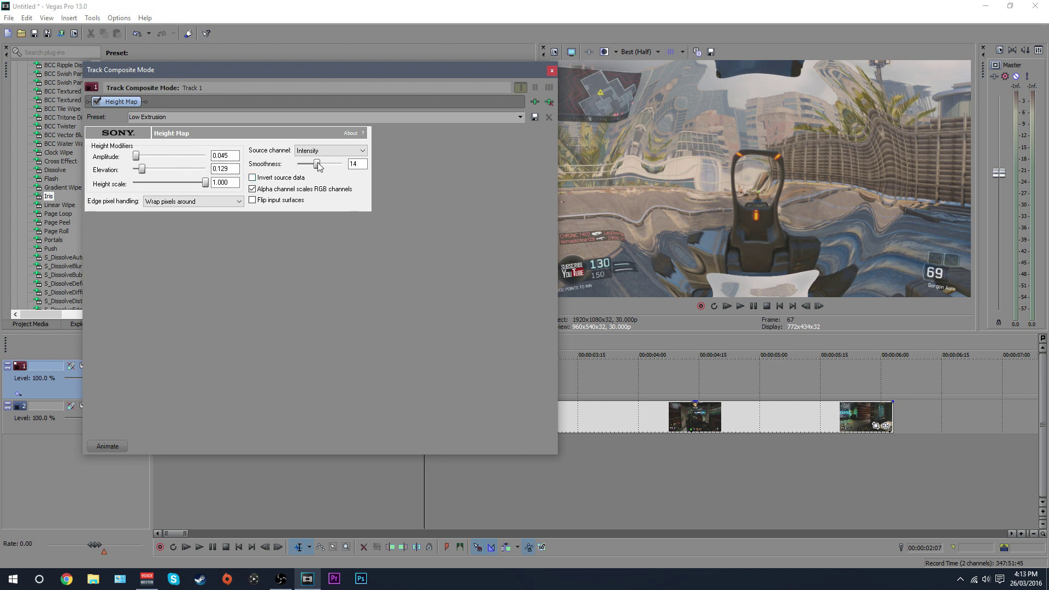
{"action": "mouse_move", "coordinate": [317, 164]}
{"action": "left_mouse_down"}
{"action": "mouse_move", "coordinate": [342, 164]}
{"action": "mouse_move", "coordinate": [276, 161]}
{"action": "mouse_move", "coordinate": [339, 164]}
{"action": "mouse_move", "coordinate": [327, 166]}
{"action": "left_mouse_up"}
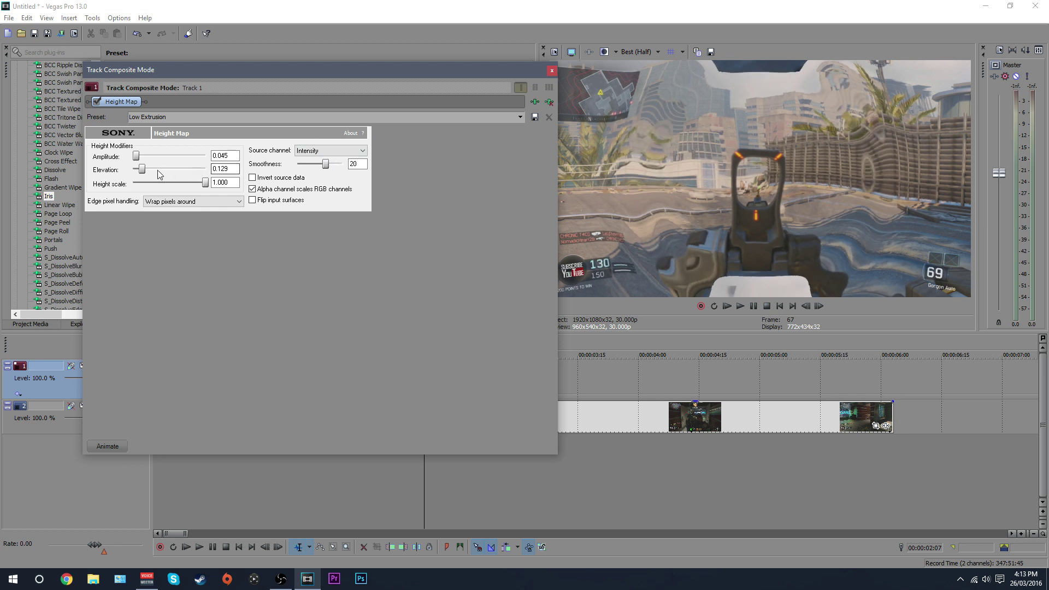
{"action": "mouse_move", "coordinate": [144, 171]}
{"action": "left_mouse_down"}
{"action": "mouse_move", "coordinate": [178, 170]}
{"action": "mouse_move", "coordinate": [148, 174]}
{"action": "left_mouse_up"}
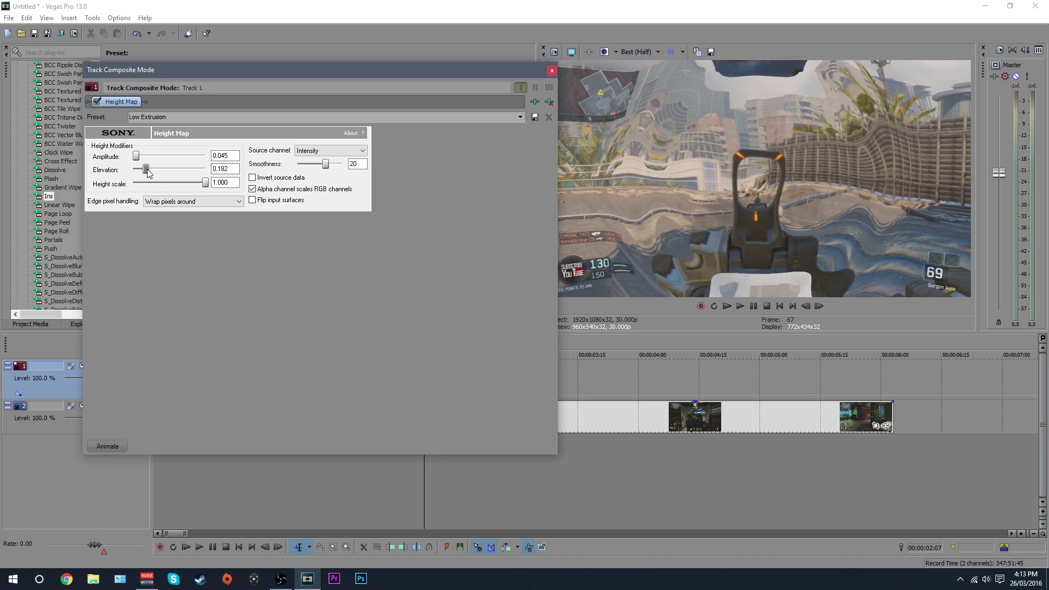
Close the composite settings and preview the edit from the start.
{"action": "left_click", "coordinate": [552, 70]}
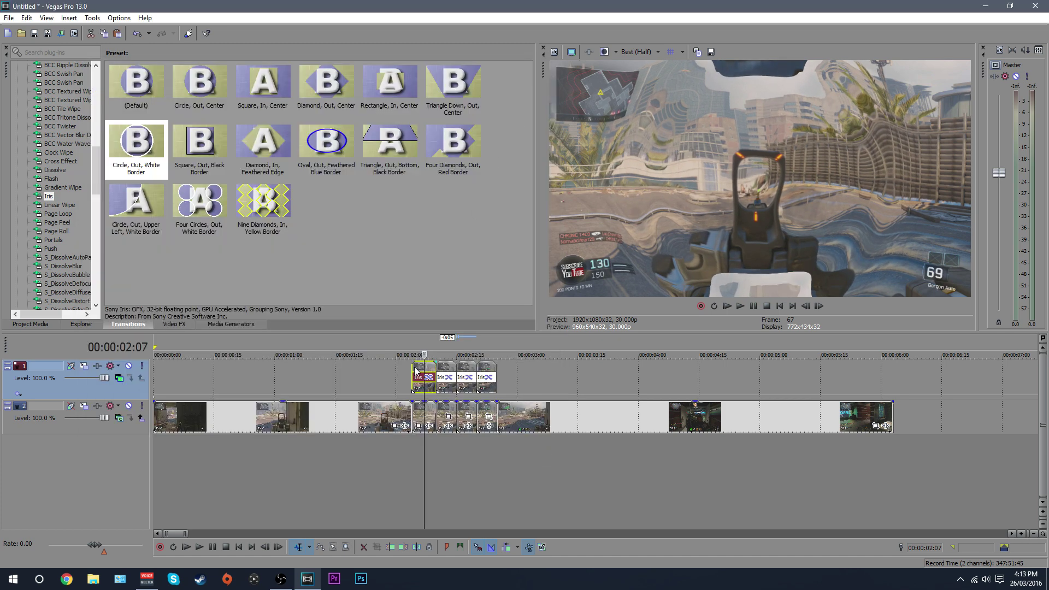
{"action": "left_click", "coordinate": [281, 377]}
{"action": "left_click", "coordinate": [740, 306]}
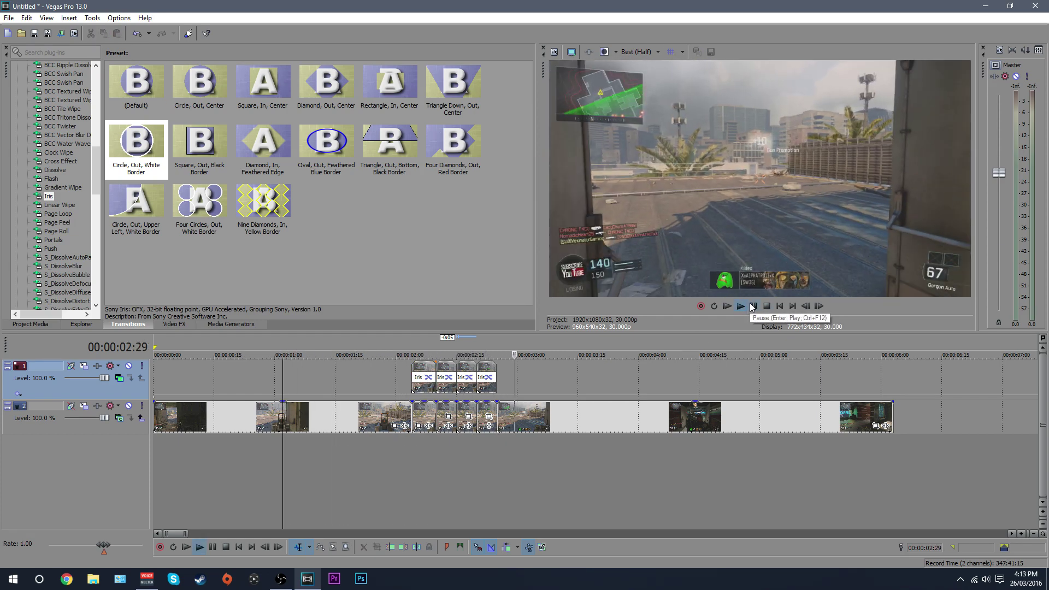
{"action": "left_click", "coordinate": [752, 307]}
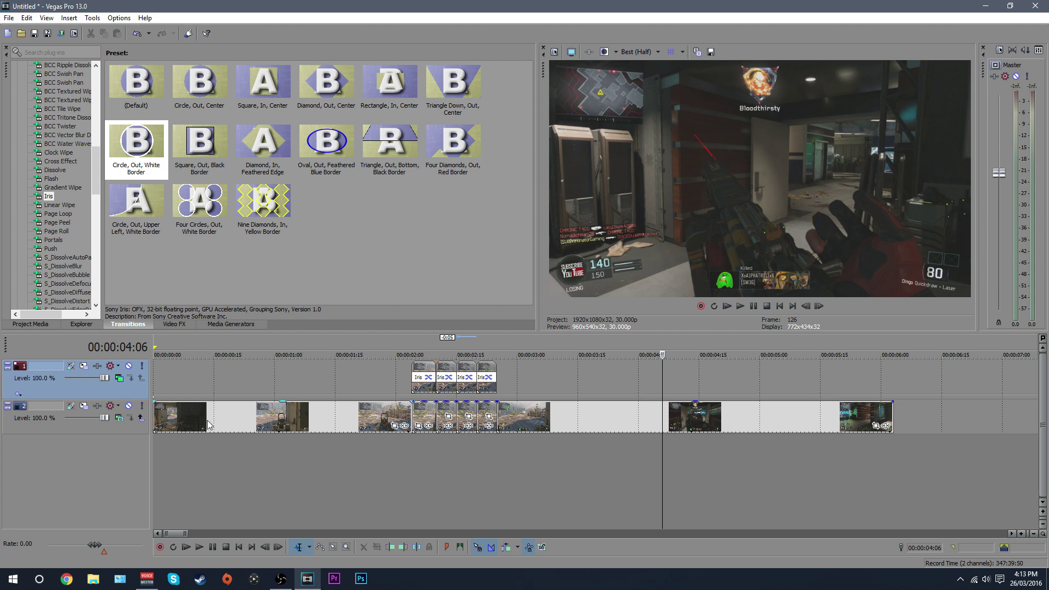
Set the time selection from the first event's start to 00:00:06:03.
{"action": "left_click", "coordinate": [323, 415]}
{"action": "left_click", "coordinate": [332, 422]}
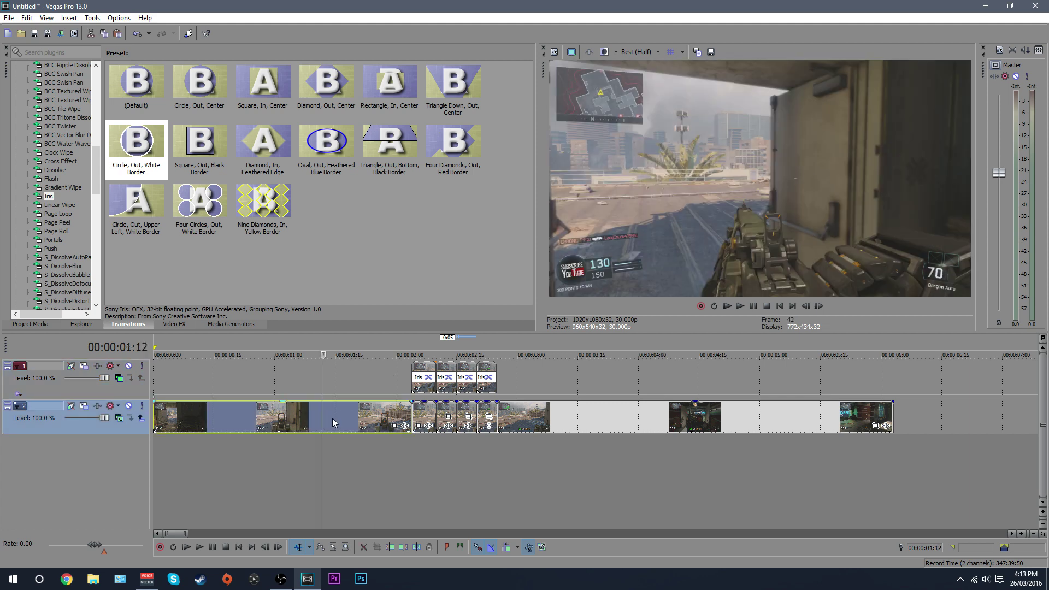
{"action": "double_click", "coordinate": [171, 407]}
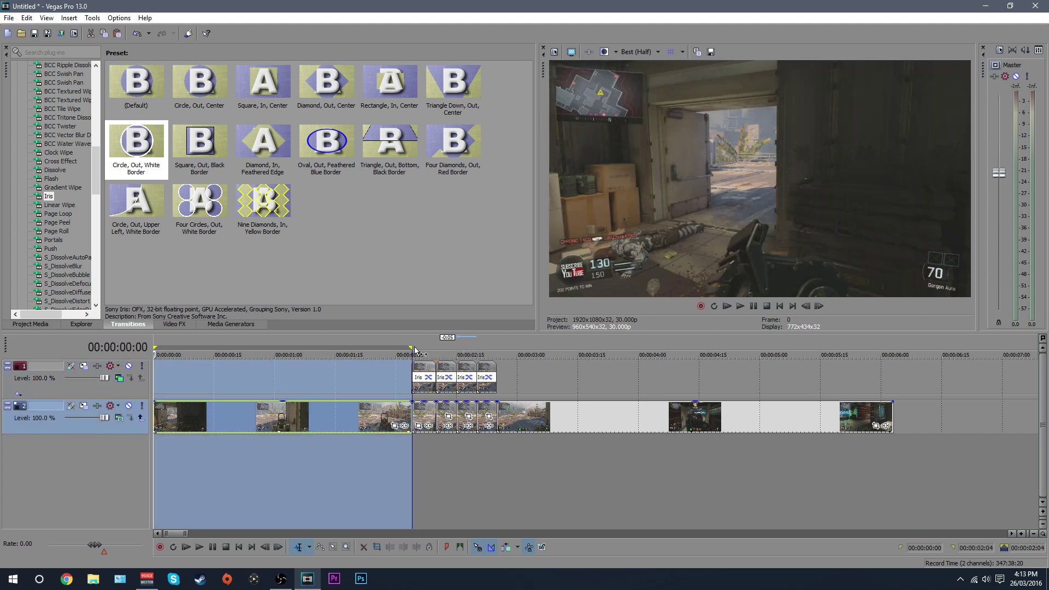
{"action": "left_click_drag", "start_coordinate": [410, 349], "coordinate": [886, 356]}
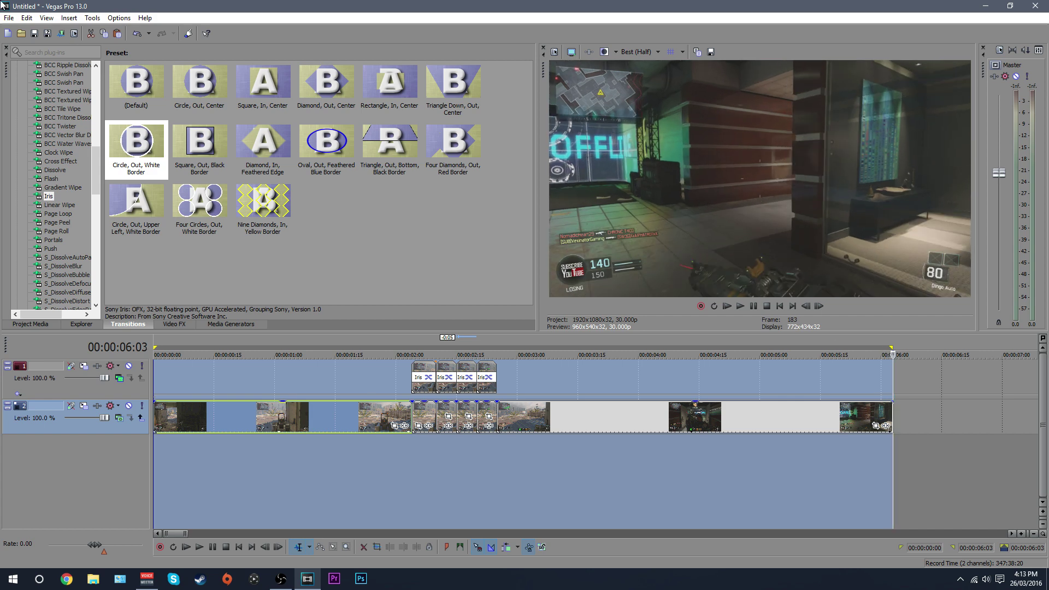
Render the selection as Untitled.mp4 using Internet HD 1080p30.
{"action": "left_click", "coordinate": [9, 18]}
{"action": "left_click", "coordinate": [111, 102]}
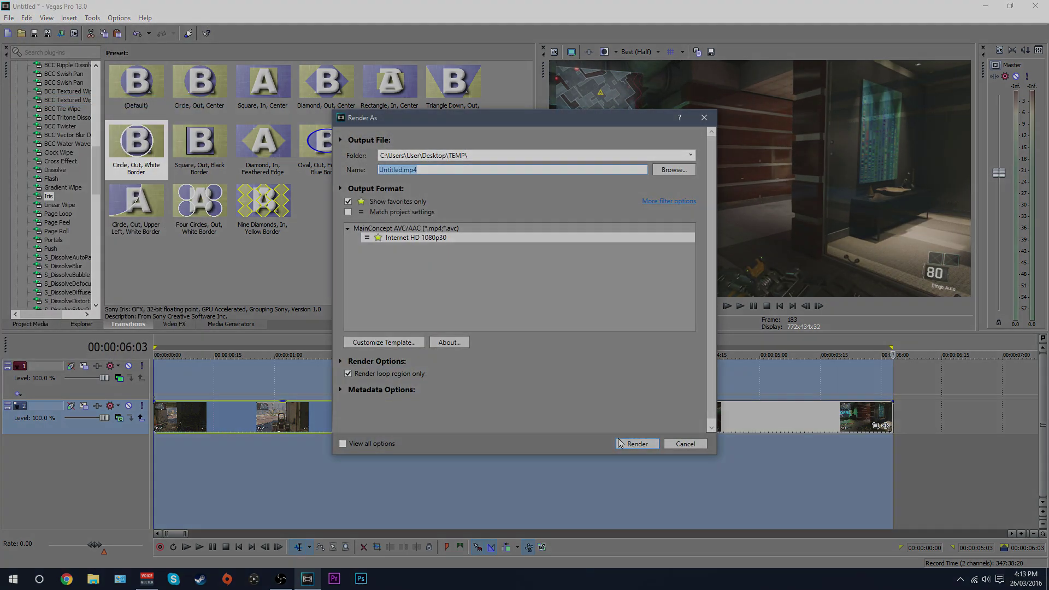
{"action": "left_click", "coordinate": [623, 438]}
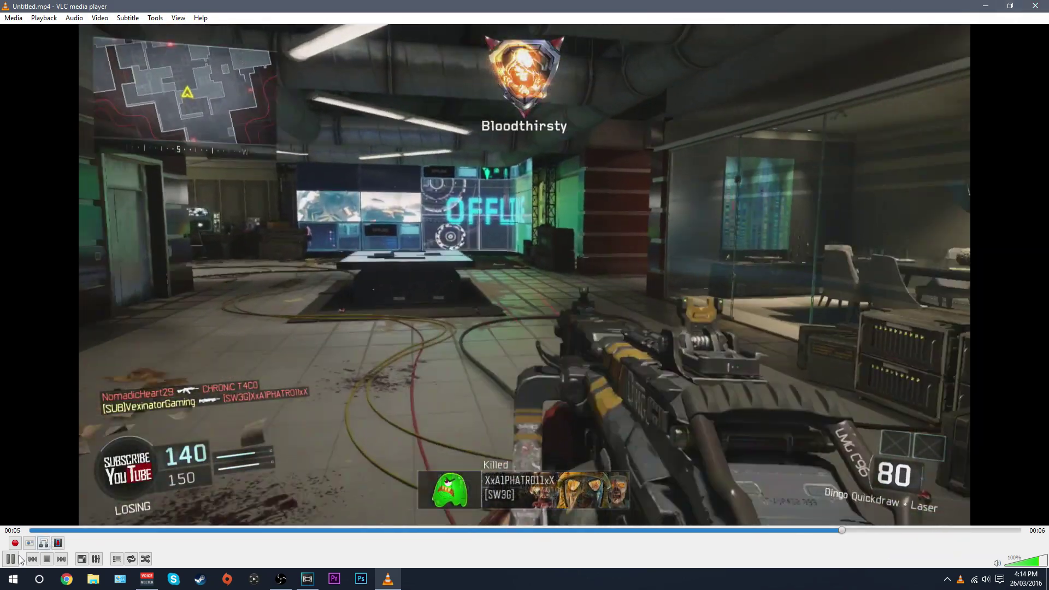
Pause Untitled.mp4, jump to the 00:04 mark and near the start, resume, then close VLC.
{"action": "left_click", "coordinate": [16, 559]}
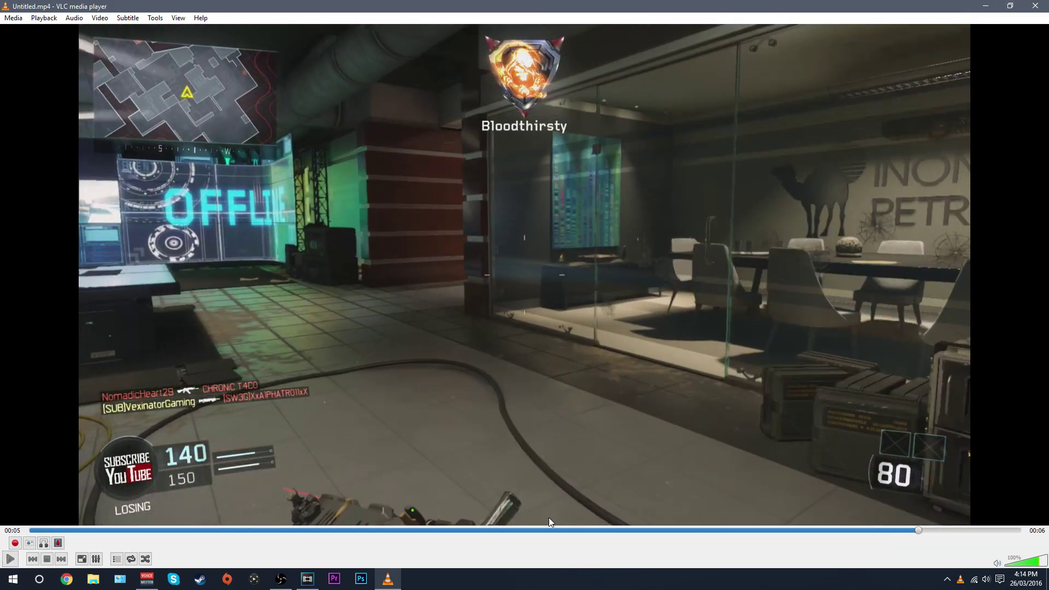
{"action": "left_click", "coordinate": [889, 530]}
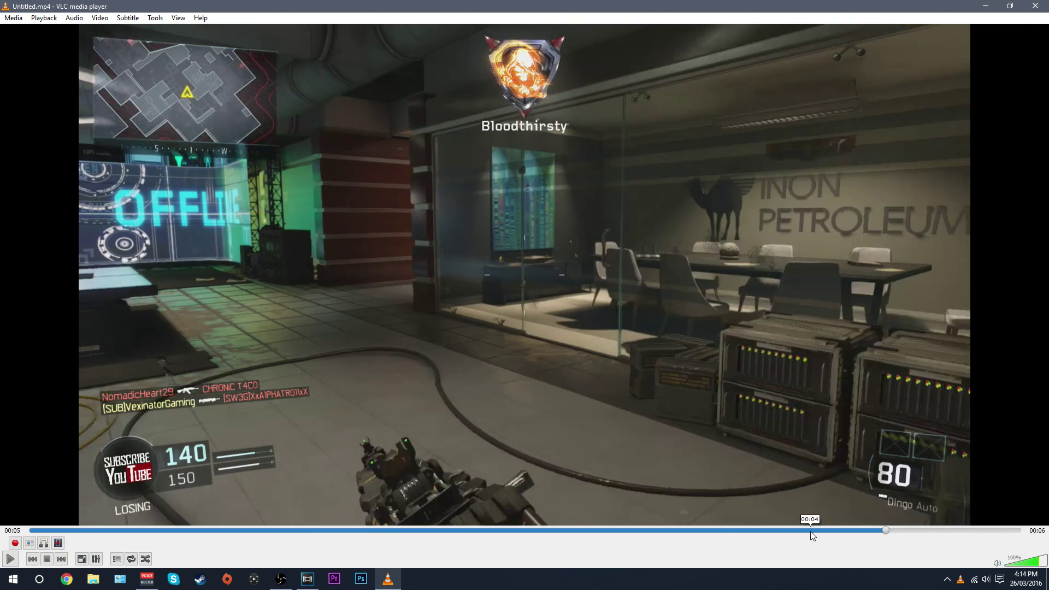
{"action": "left_click", "coordinate": [790, 530]}
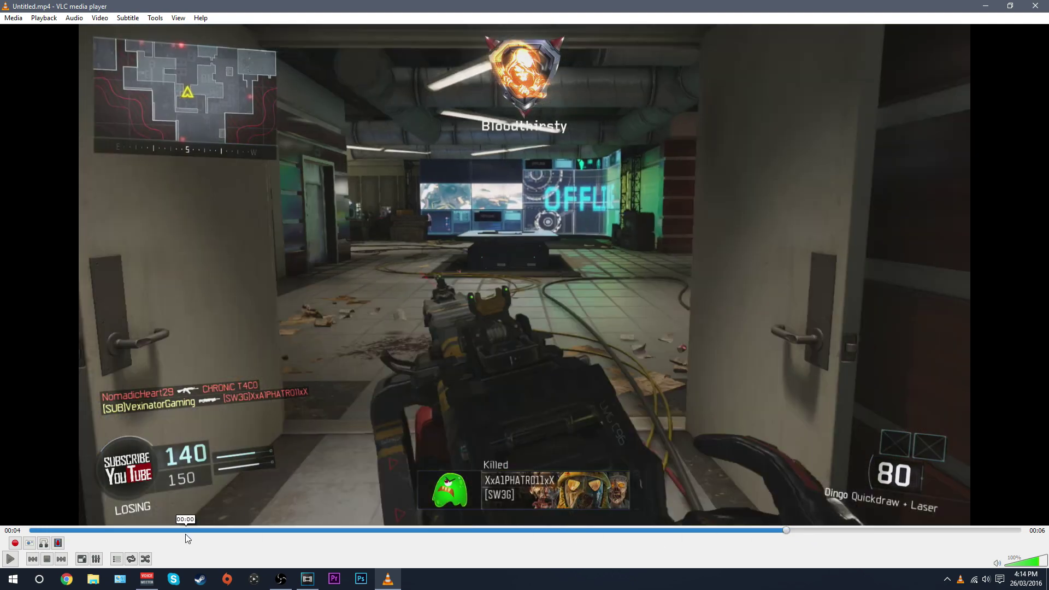
{"action": "left_click", "coordinate": [185, 530]}
{"action": "left_click", "coordinate": [11, 559]}
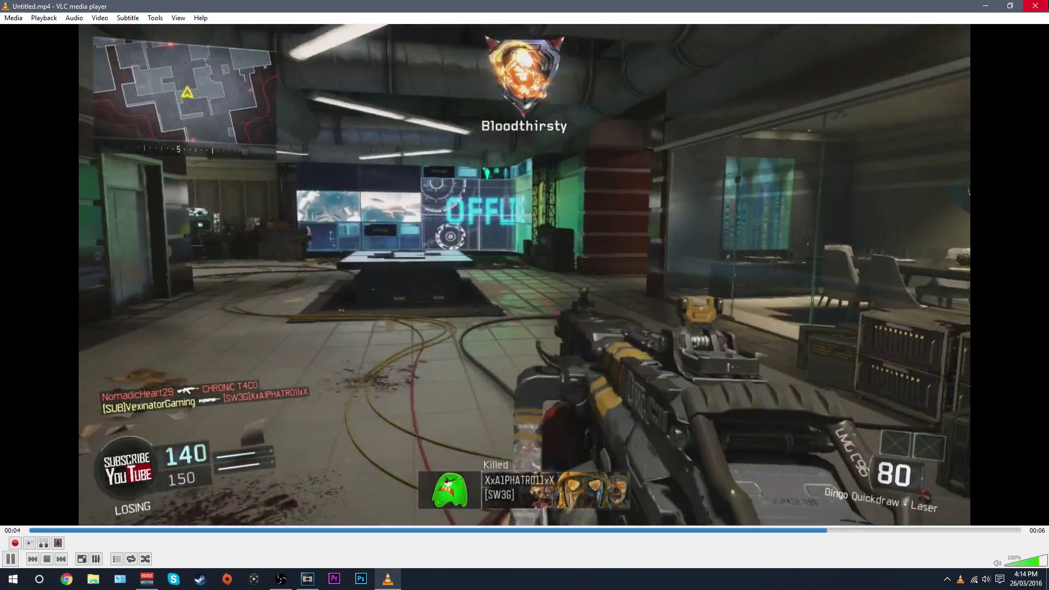
{"action": "key", "text": "alt+F4"}
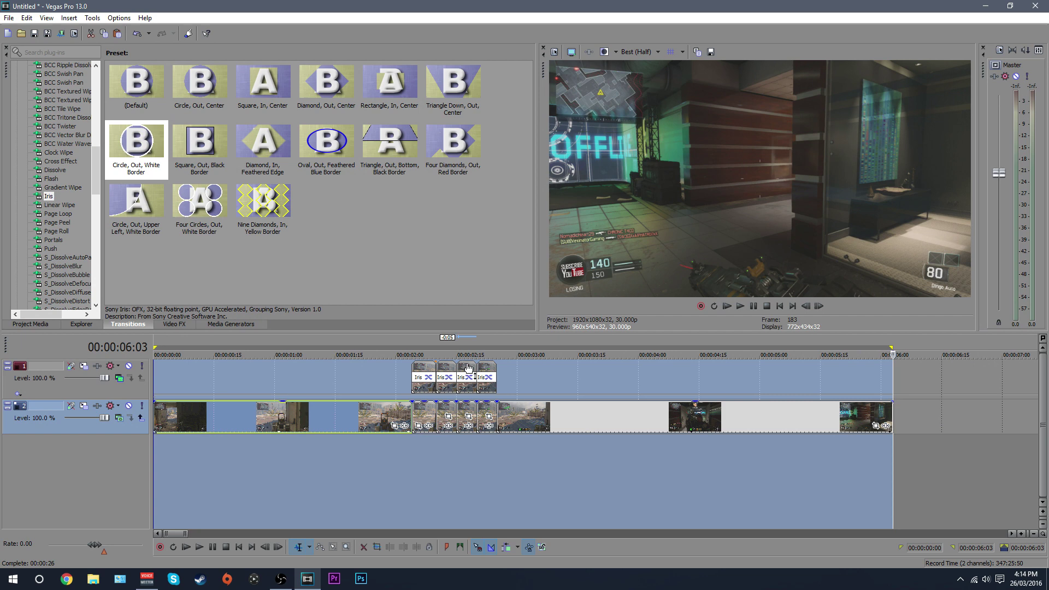
Remove the loop region and park the playhead at 00:00:00:26 near the Iris transition.
{"action": "left_click", "coordinate": [155, 416]}
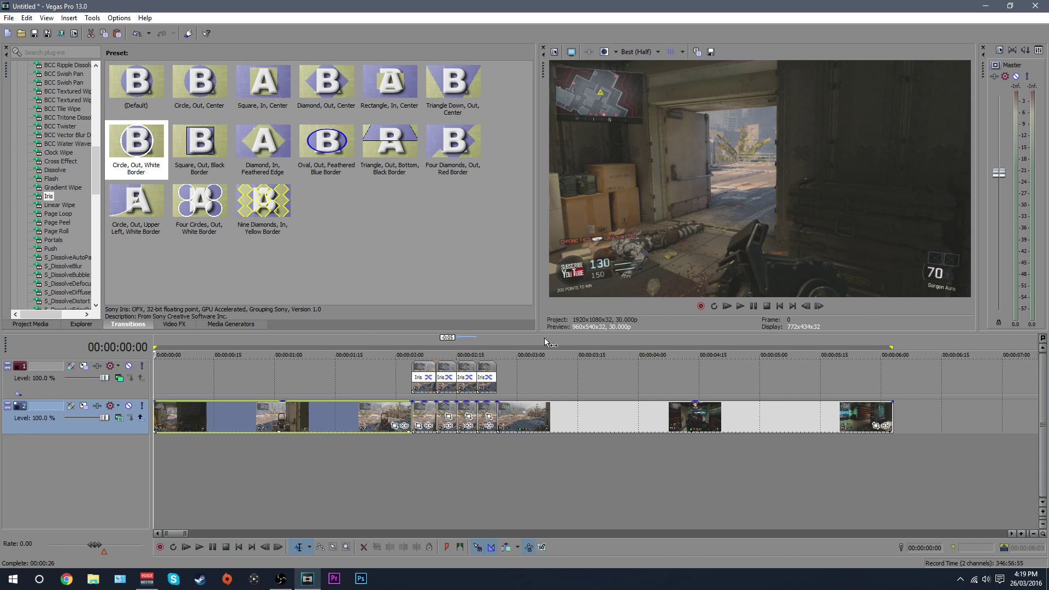
{"action": "left_click", "coordinate": [411, 373]}
{"action": "left_click", "coordinate": [258, 420]}
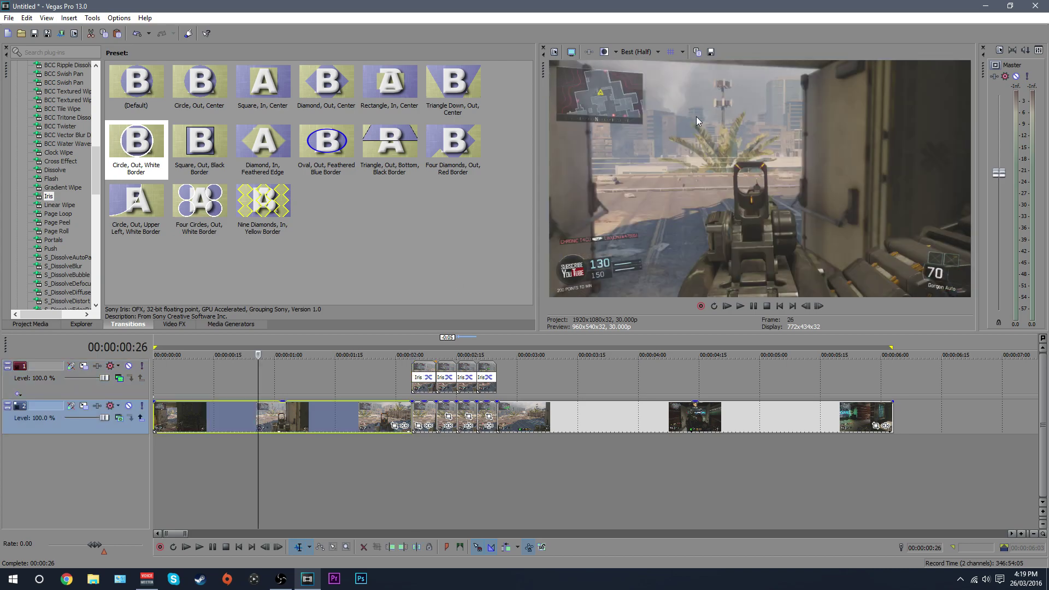
Minimize Vegas Pro to show the desktop's STUFF, Snapshots, Programs and TEMP folders.
{"action": "left_click", "coordinate": [979, 6]}
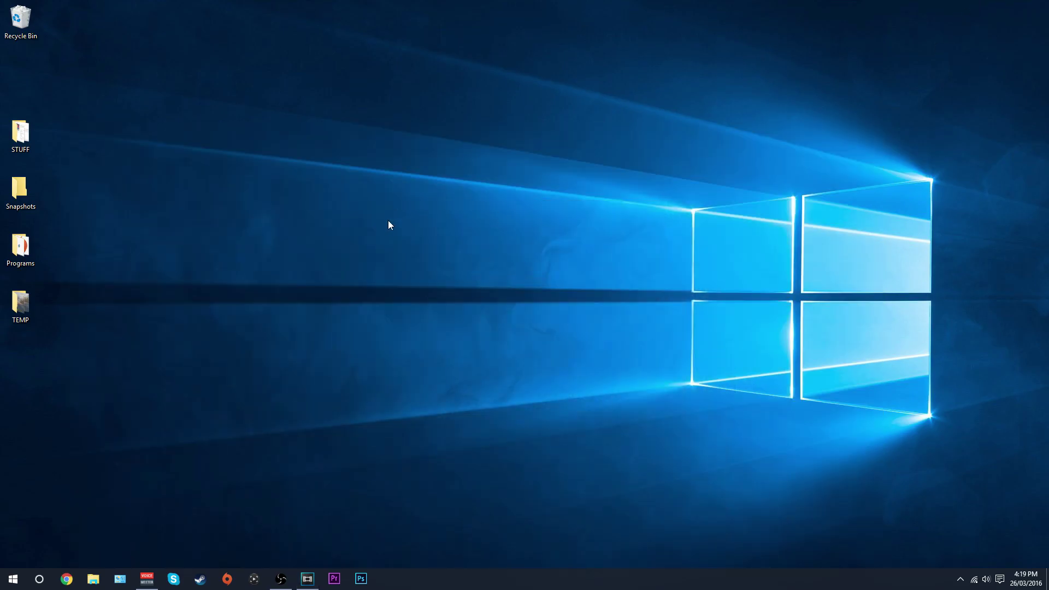